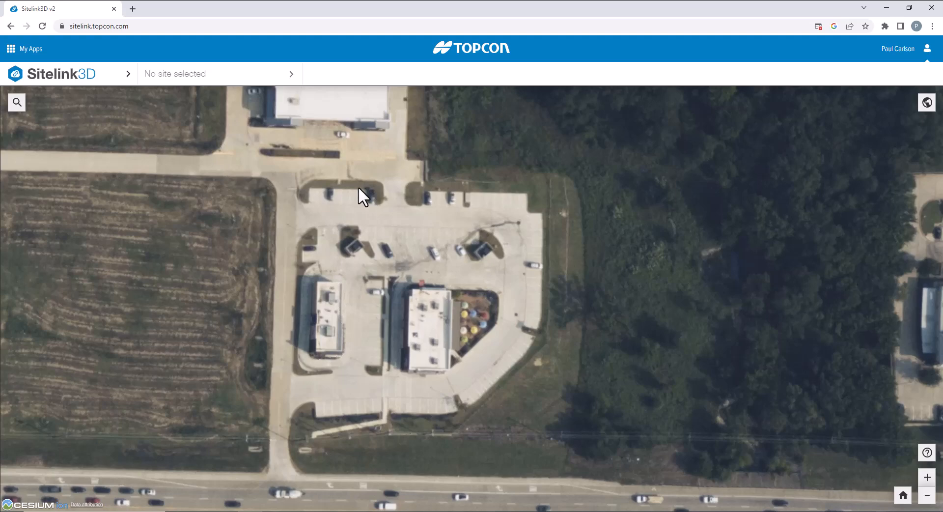
Open the Sitelink3D main menu above the site map to reach New Site.
click(128, 74)
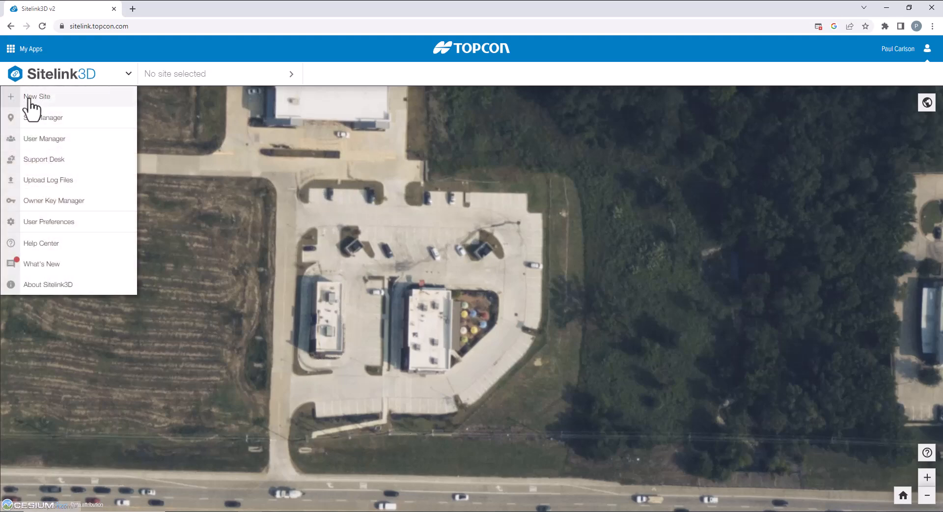
Create site Simple Site-002, pinned between the two buildings, with Central Time and Imperial units.
click(27, 93)
click(397, 226)
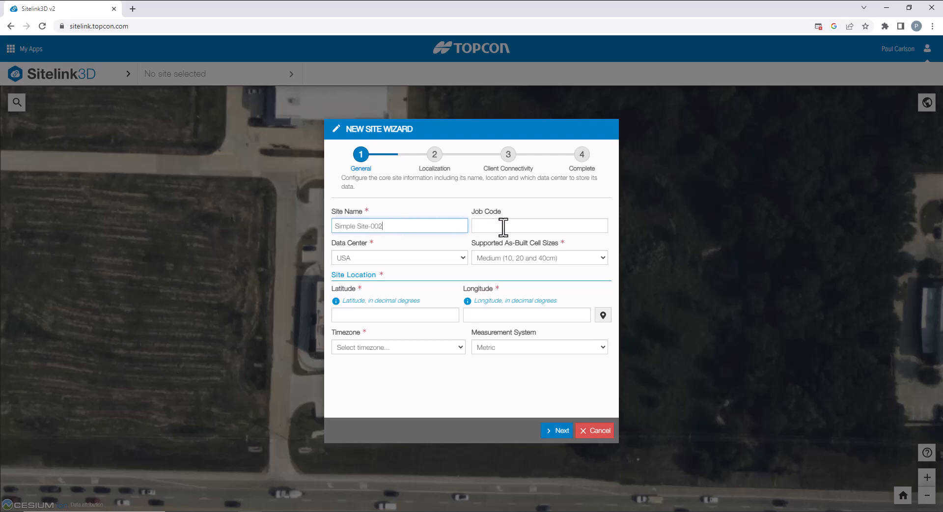
click(603, 315)
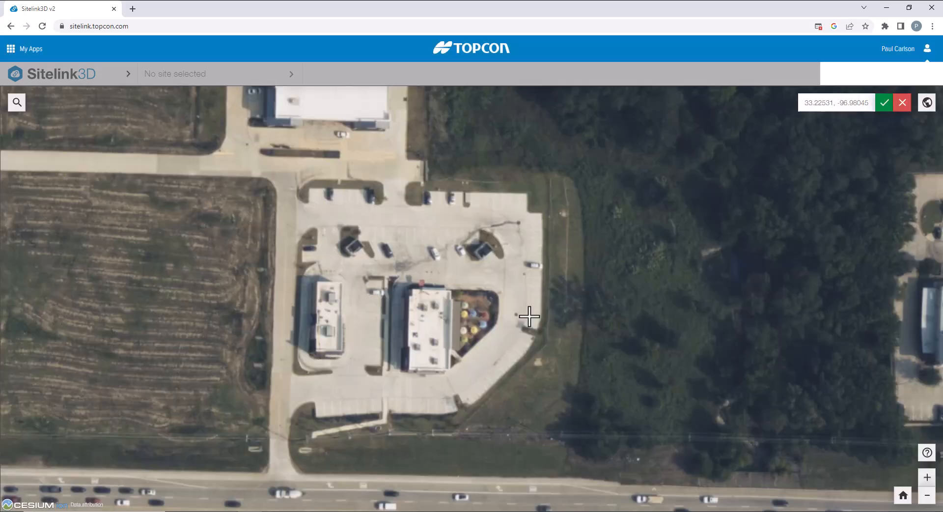
click(387, 296)
click(884, 103)
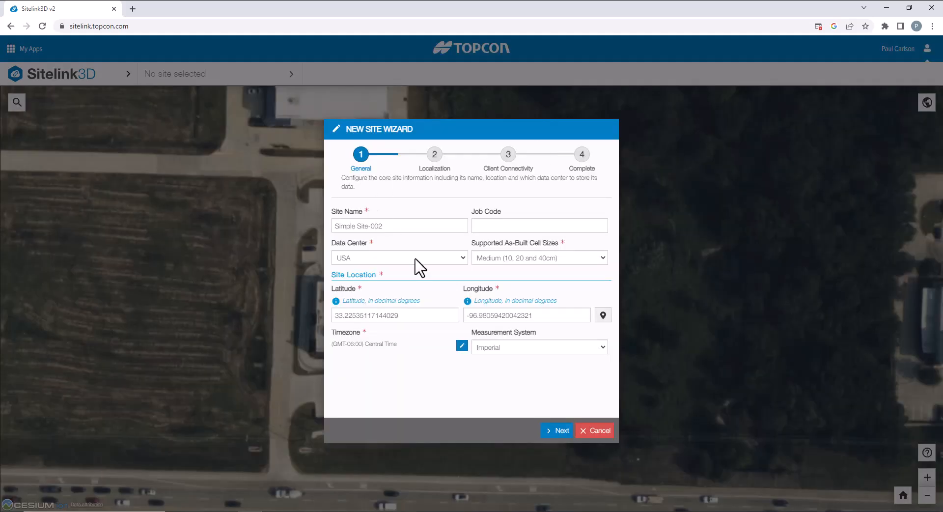
click(554, 431)
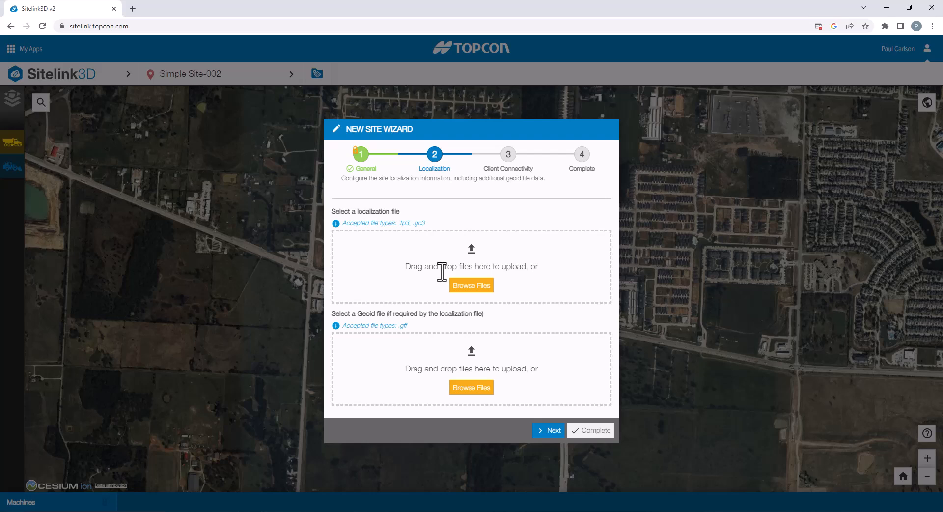
Complete the site with an access key named 'Simple Site' and its code, without site contact.
click(548, 431)
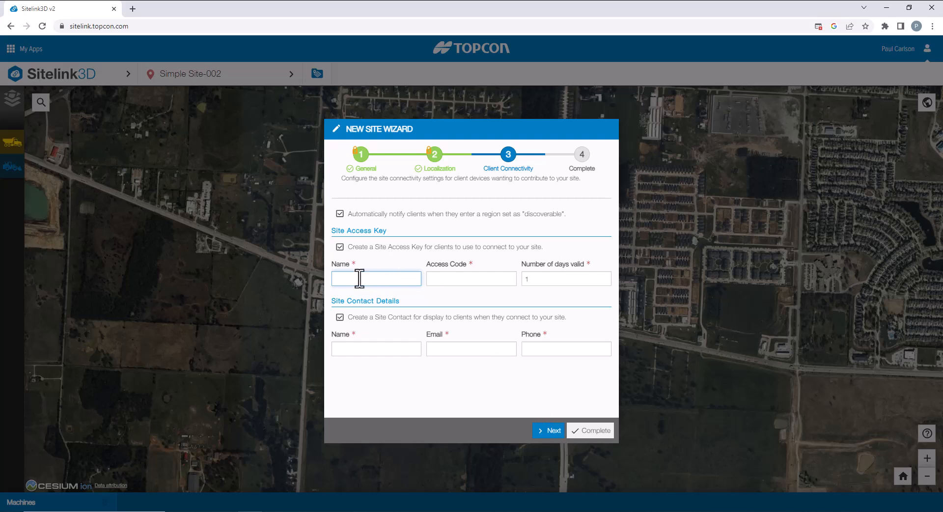
text(Simple Site)
key(Tab)
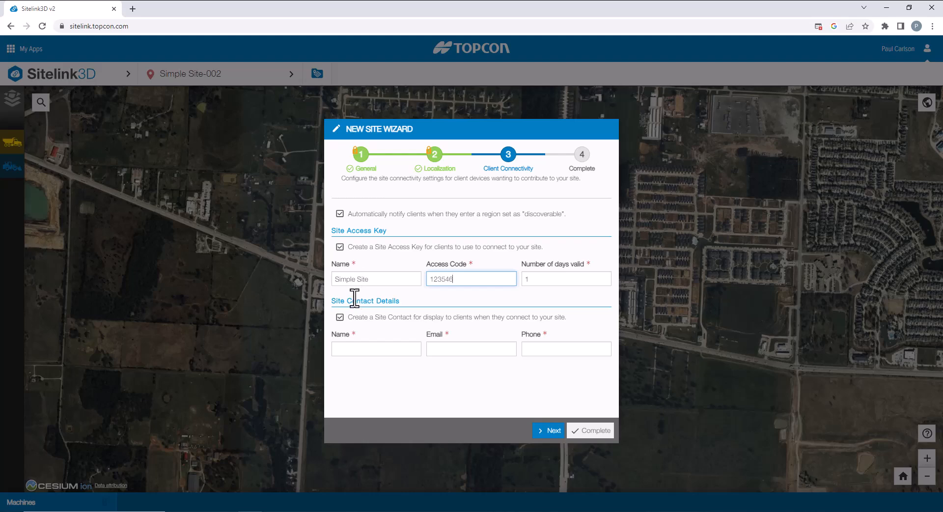
click(340, 317)
click(591, 430)
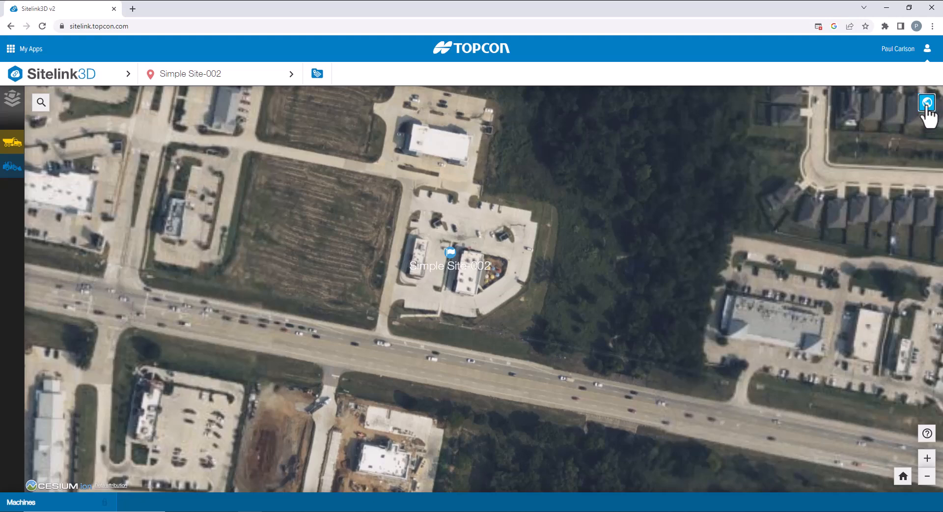
Set Globe Options to not show the map, then switch to MAGNET Office.
click(927, 103)
click(548, 206)
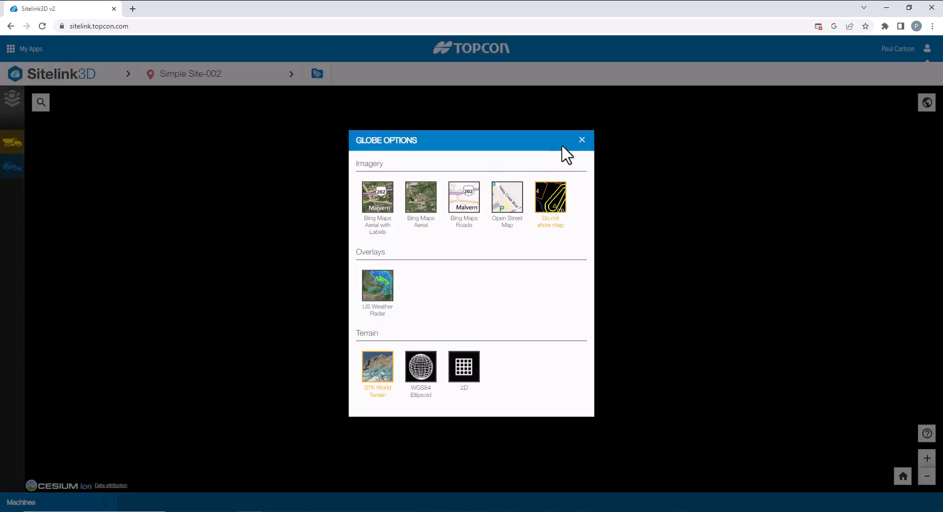
click(582, 140)
key(alt+Tab)
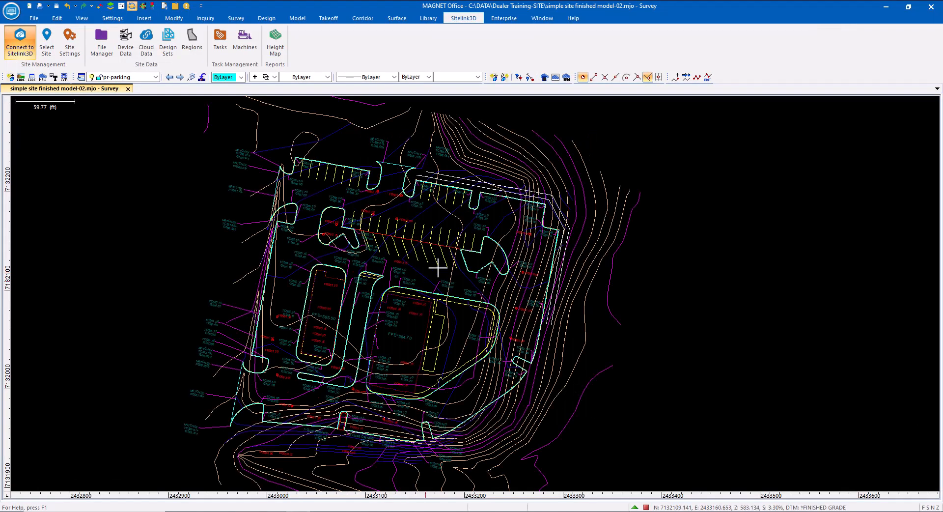
Connect the drawing to Simple Site-002 and upload the complete project file to its Default Design Set.
click(47, 49)
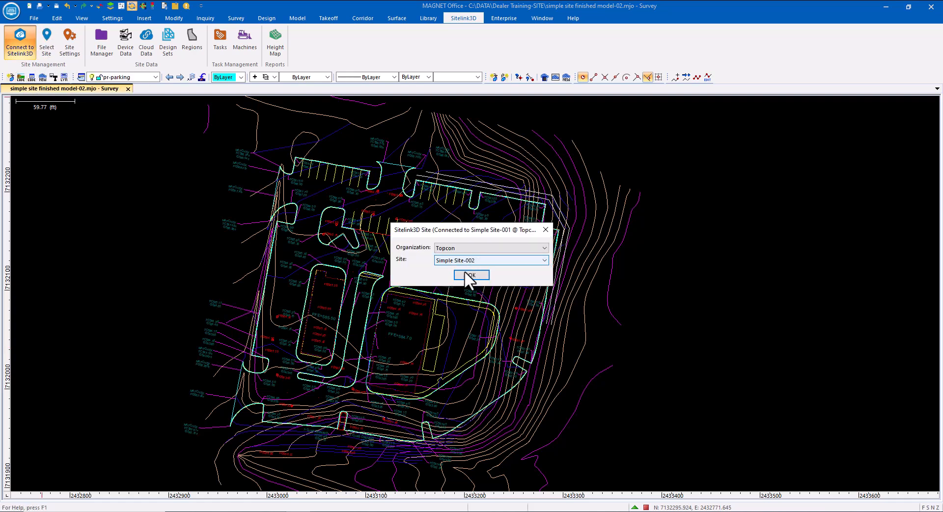
click(469, 275)
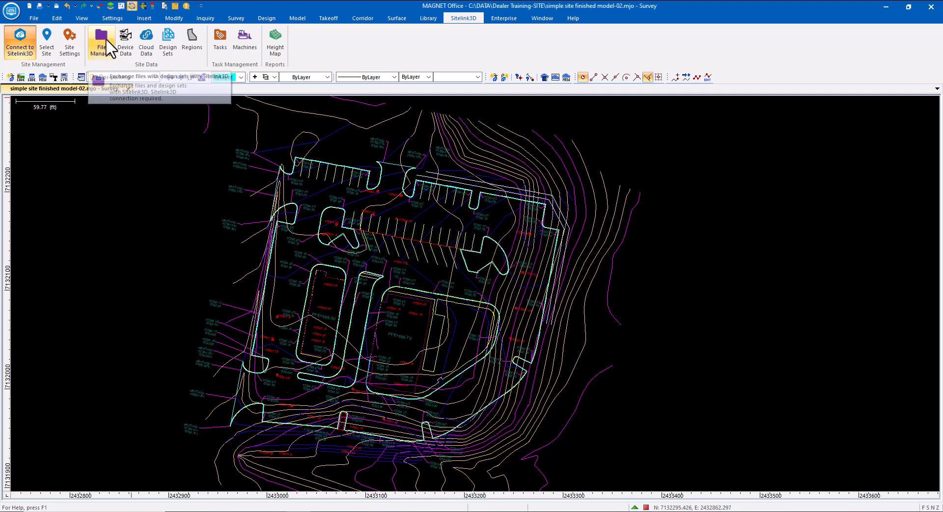
click(112, 51)
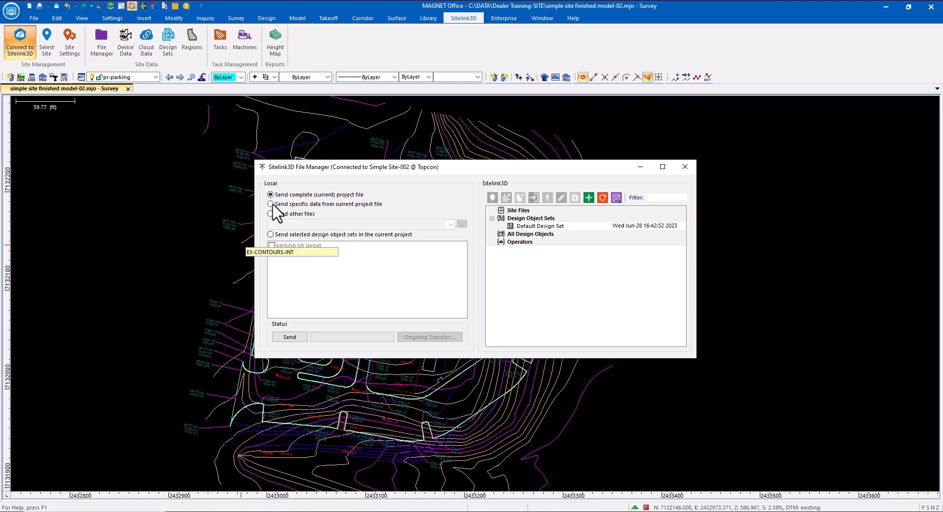
click(100, 38)
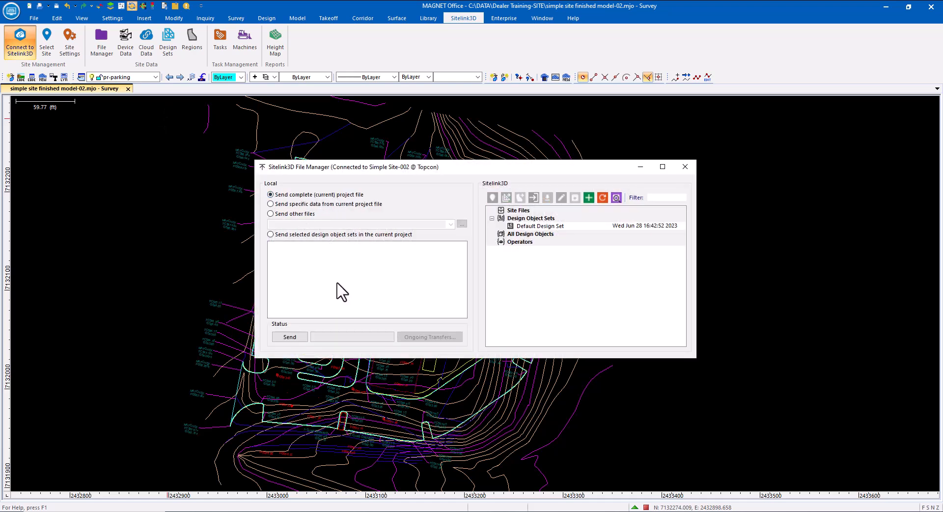
click(526, 226)
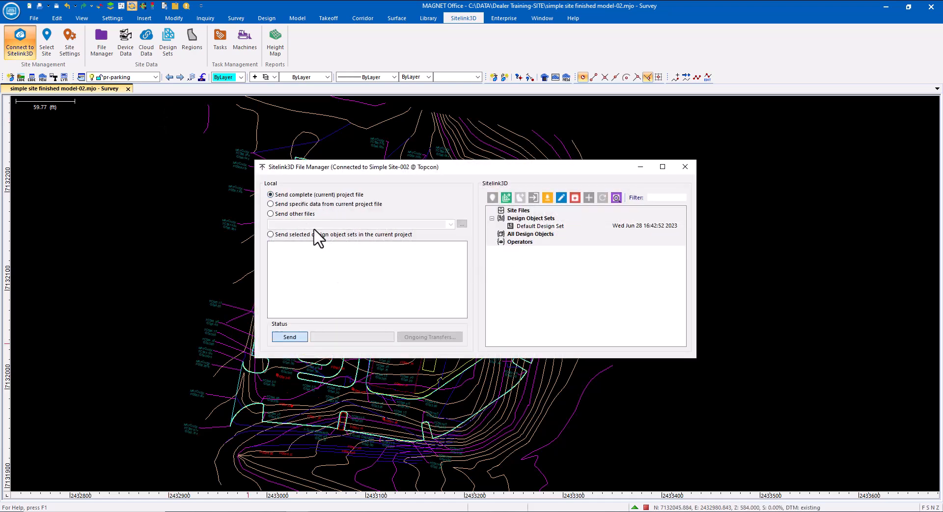
click(290, 337)
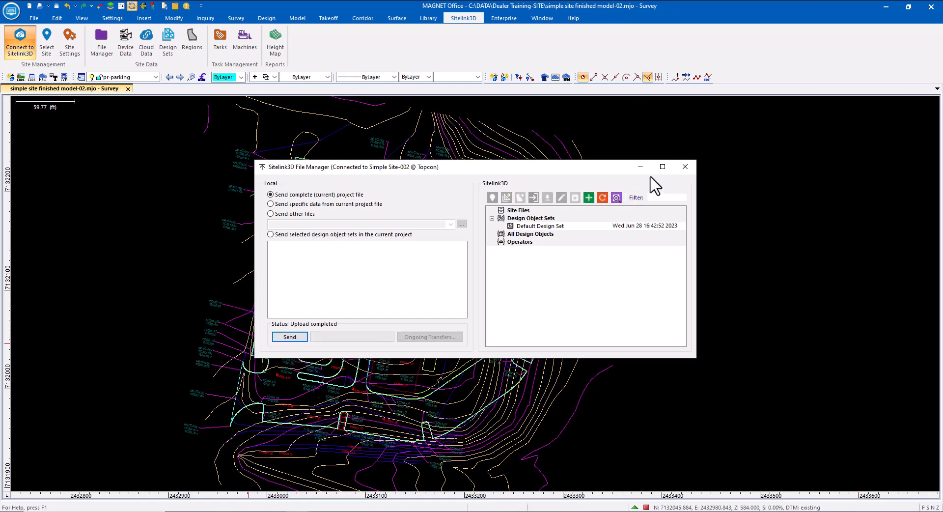
click(685, 166)
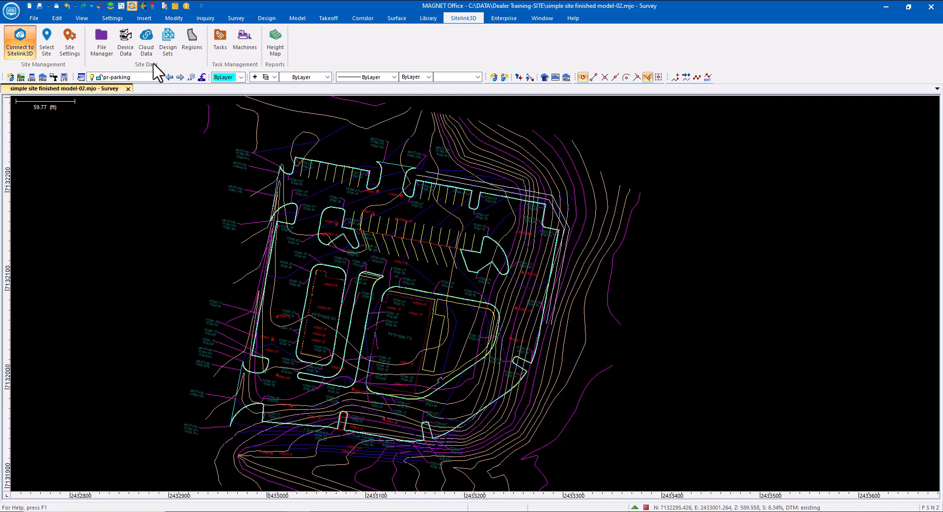
Replace the site localization with simple site finished model-02.tp3 from the site's Cloud Data.
click(152, 37)
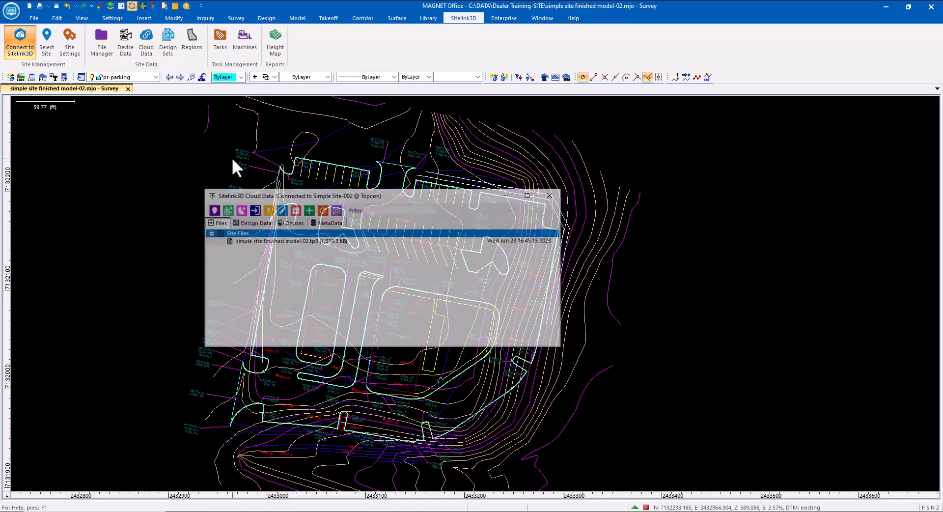
click(239, 241)
click(211, 210)
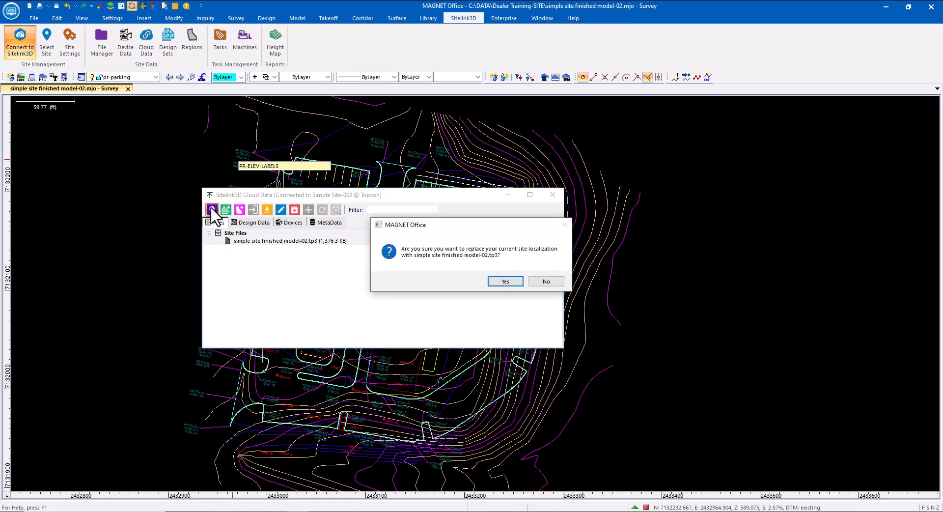
click(501, 281)
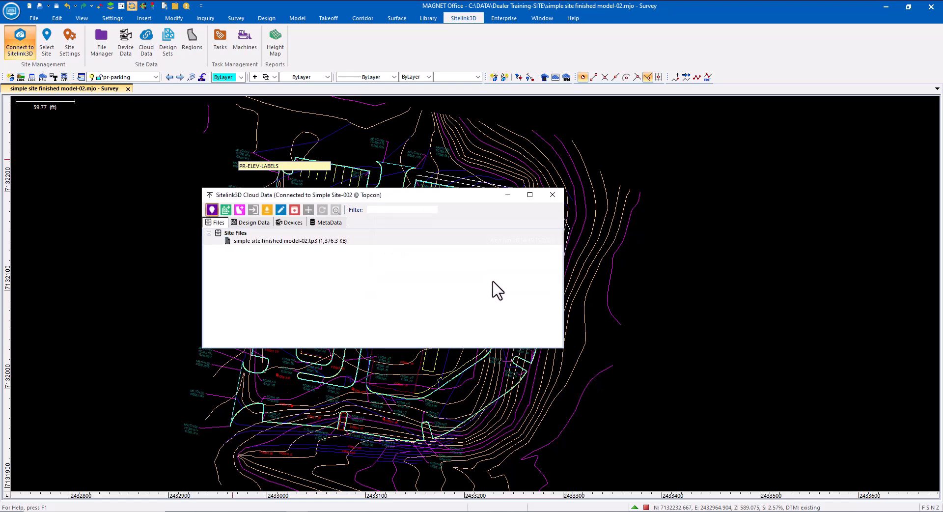
click(552, 195)
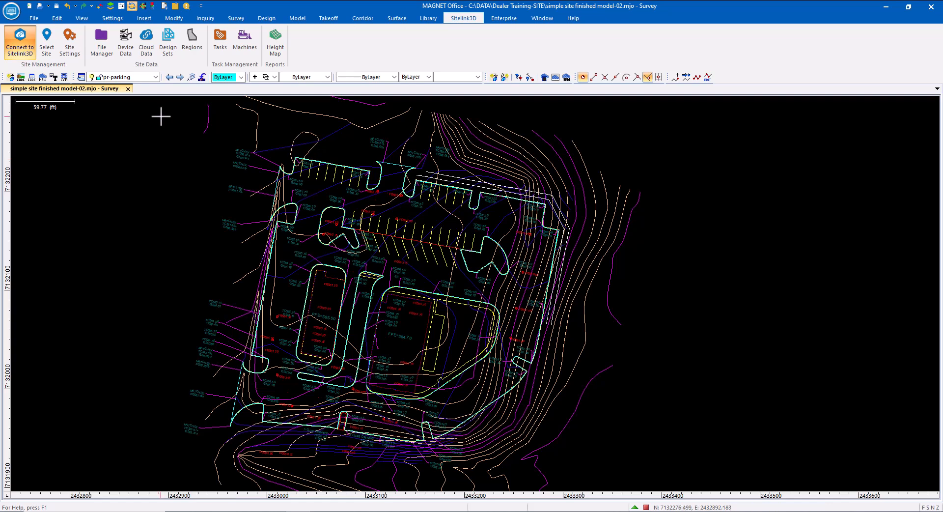
Create local design set 'parking Lot' holding the pr-parking lines and pr-parking points layers.
click(167, 47)
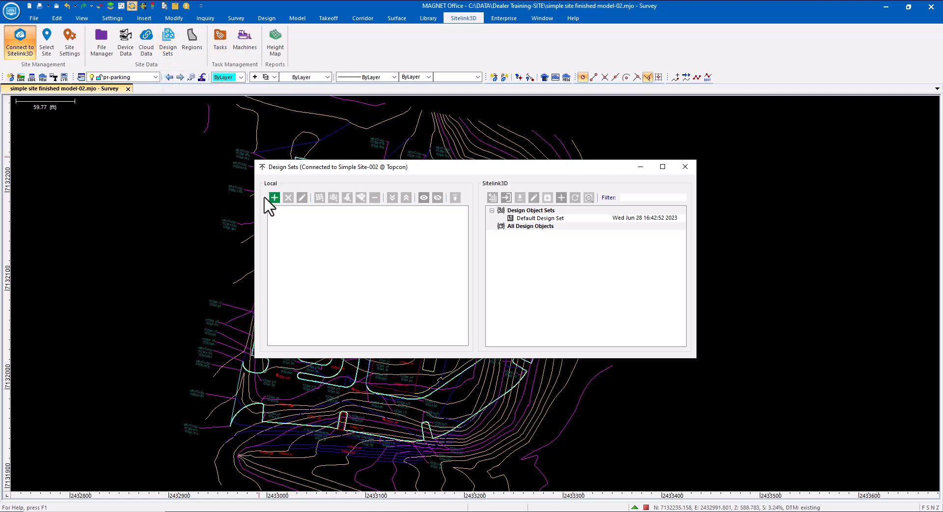
click(275, 196)
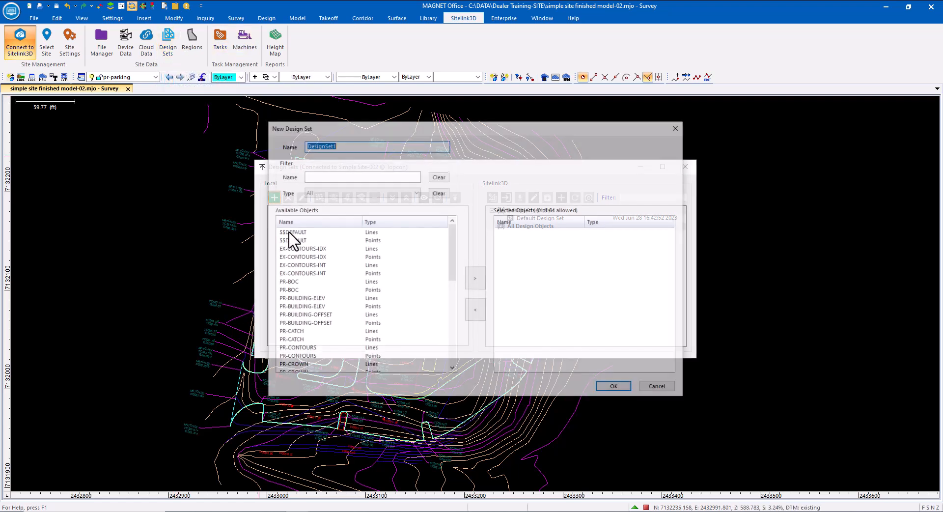
text(parking Lot)
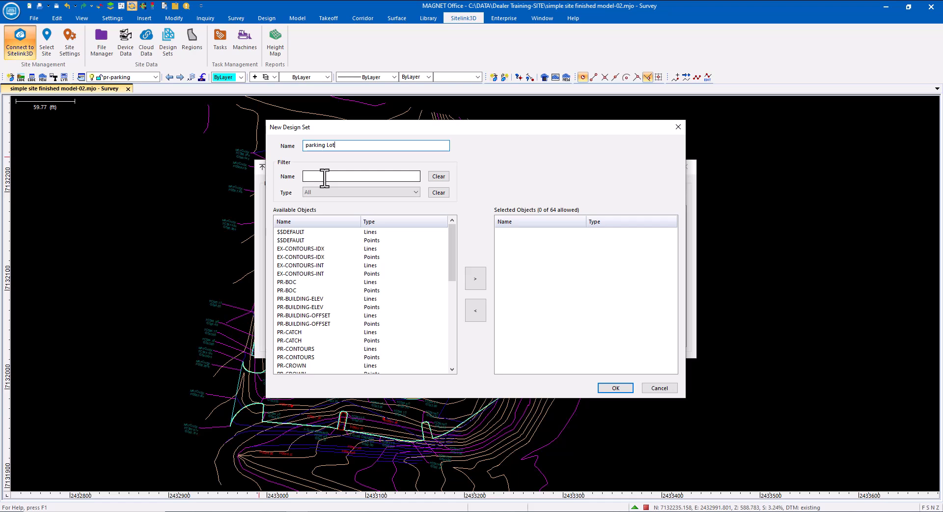
drag(452, 251, 449, 331)
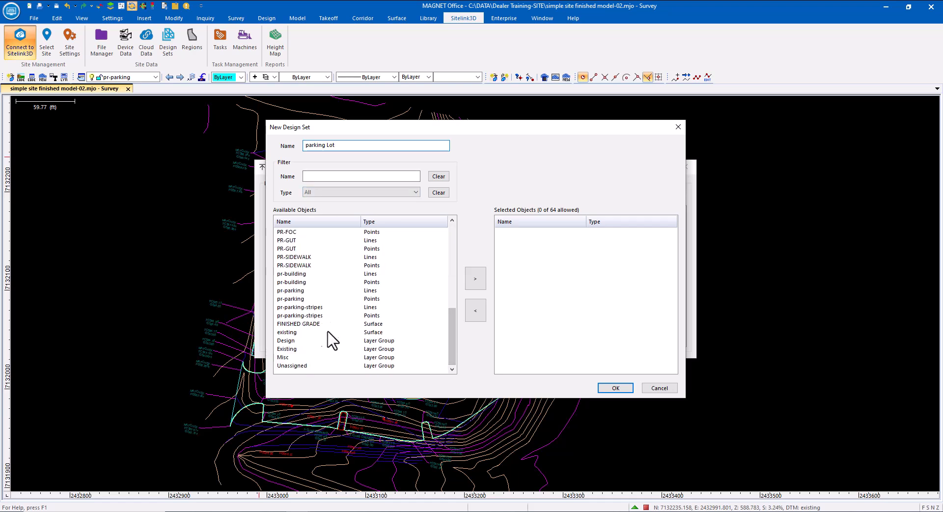
click(288, 298)
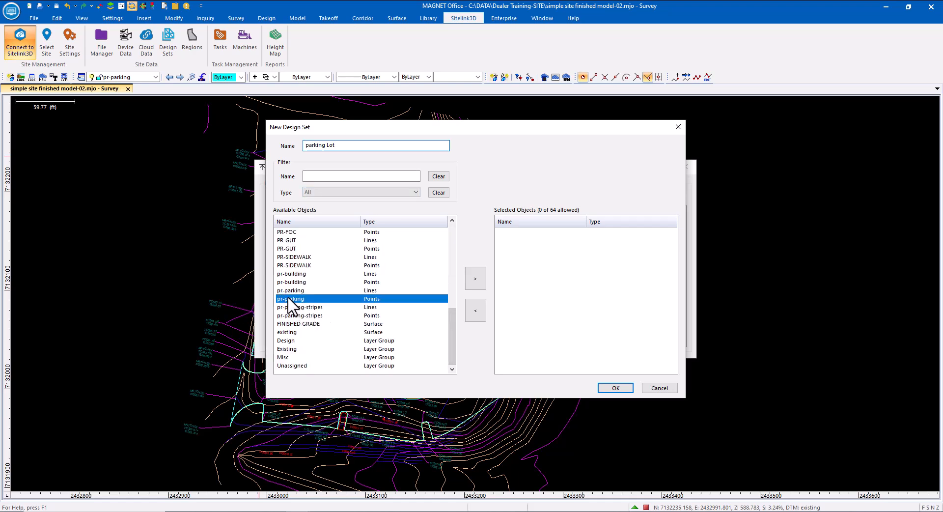
ctrl+click(288, 291)
click(476, 278)
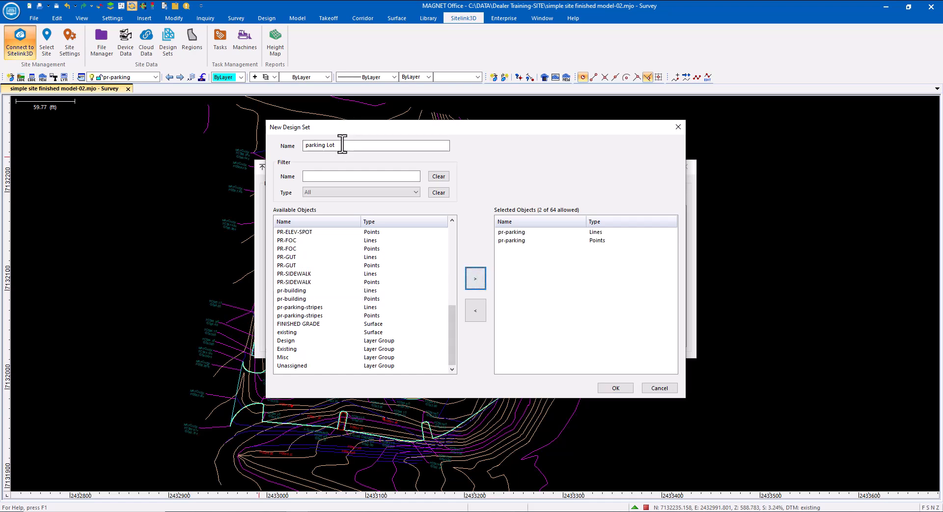
click(609, 387)
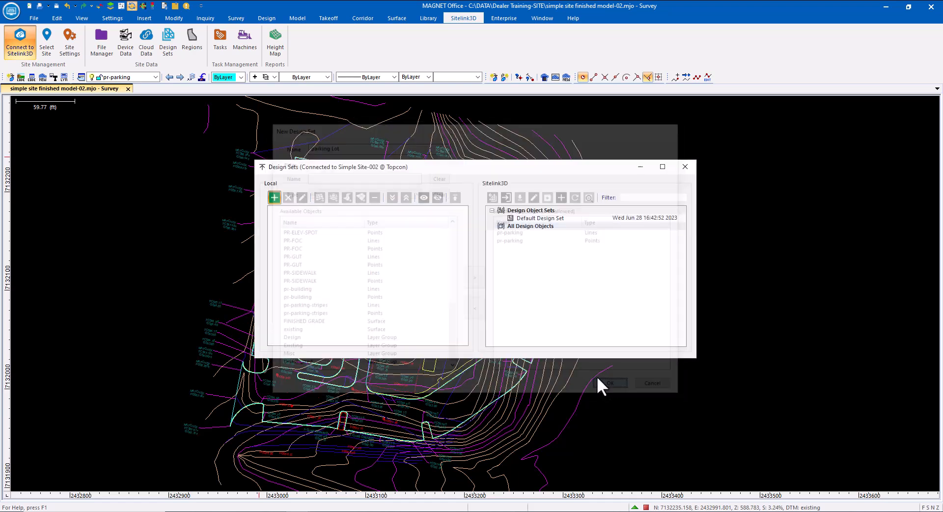
Start a 'site grades' design set with the fourteen line layers, PR-BOC through pr-parking-stripes.
click(274, 198)
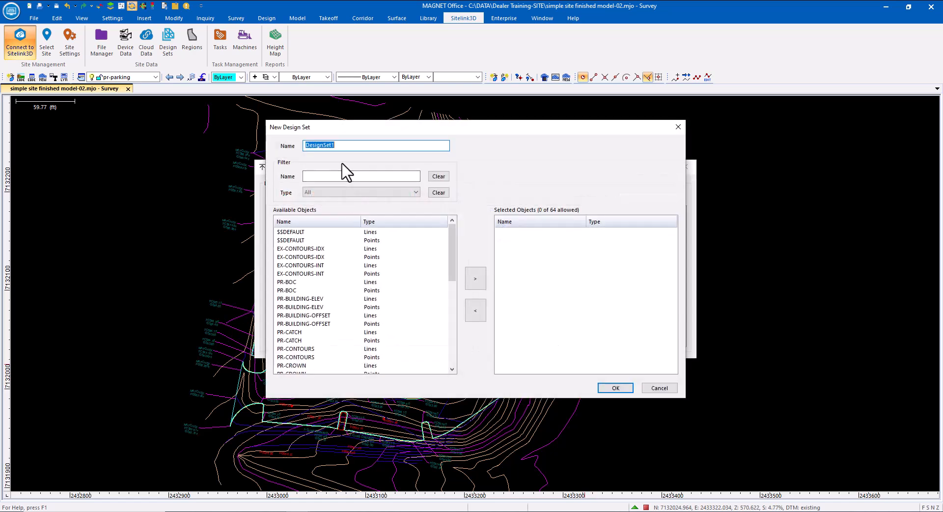
text(site grades)
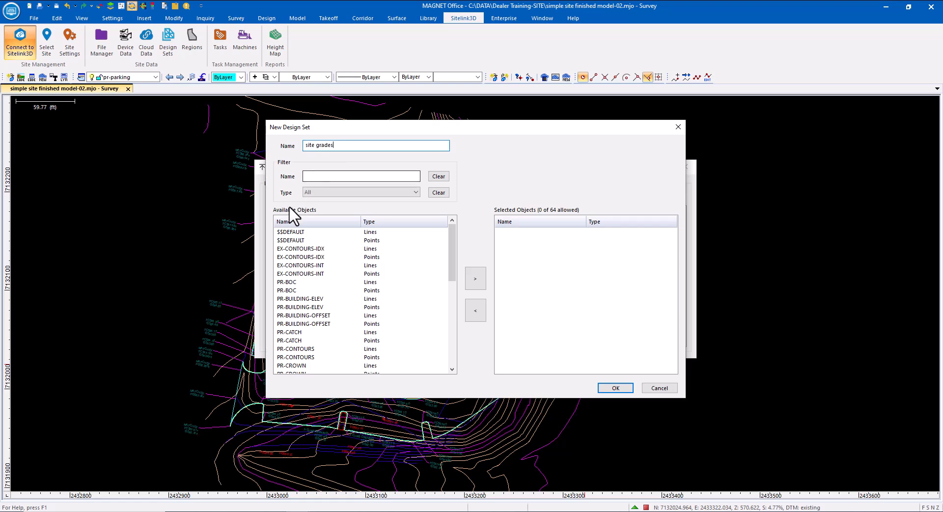
click(378, 193)
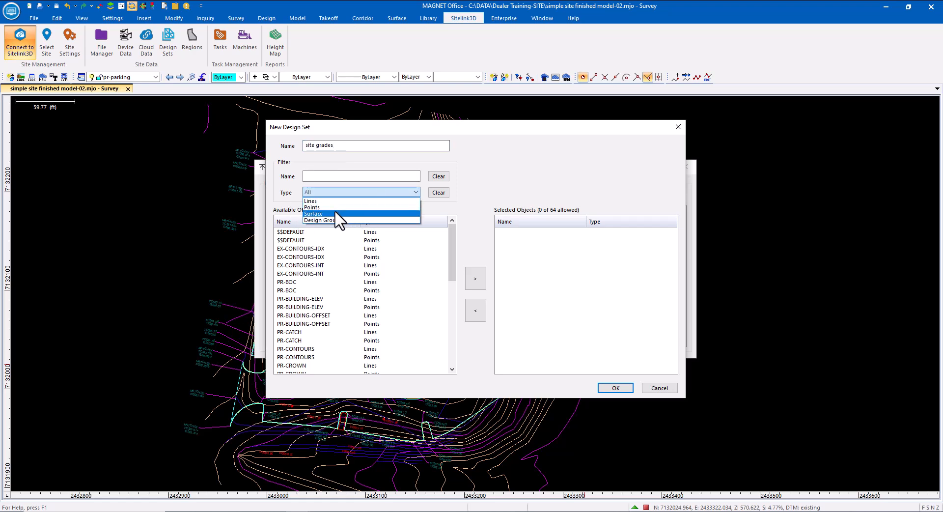
click(333, 202)
click(297, 257)
scroll(305, 283, down, 1)
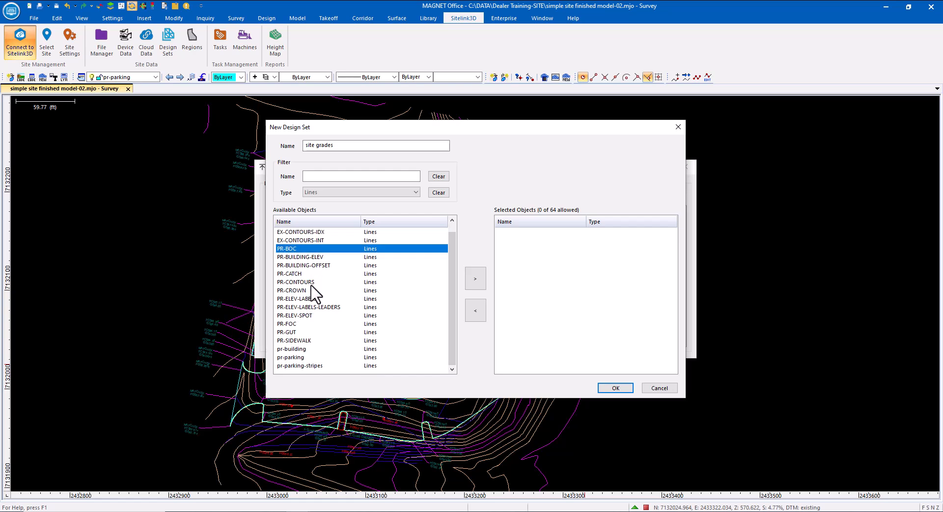
shift+click(285, 281)
click(475, 278)
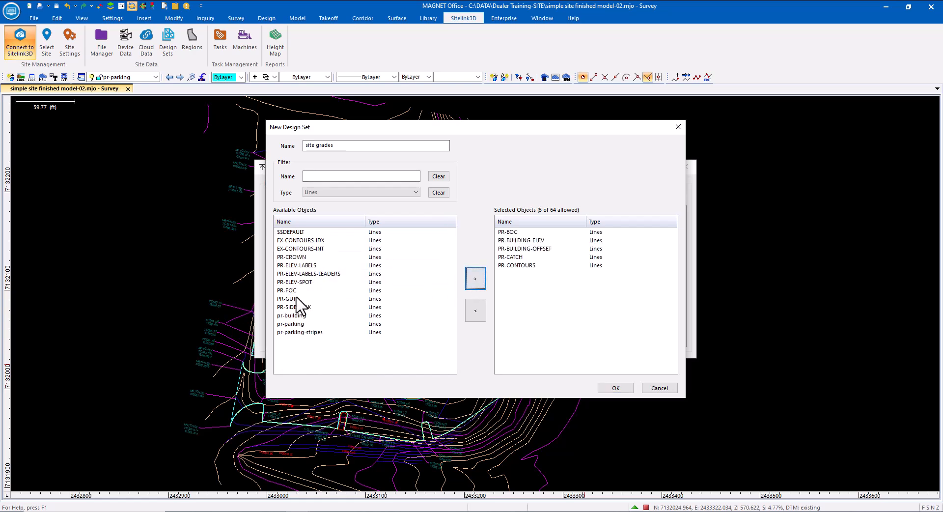
click(297, 265)
shift+click(292, 332)
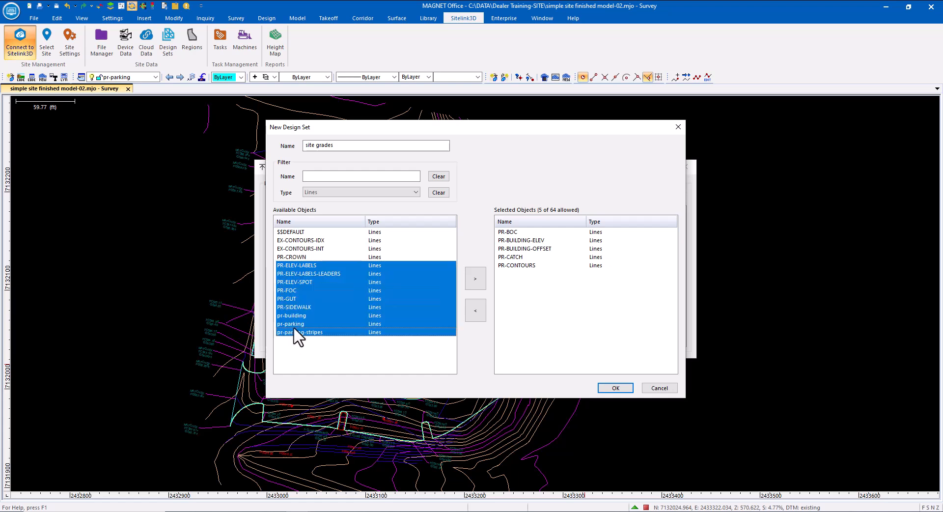
click(474, 280)
Add the FINISHED GRADE surface, create the set, and upload site grades to Sitelink3D.
click(324, 192)
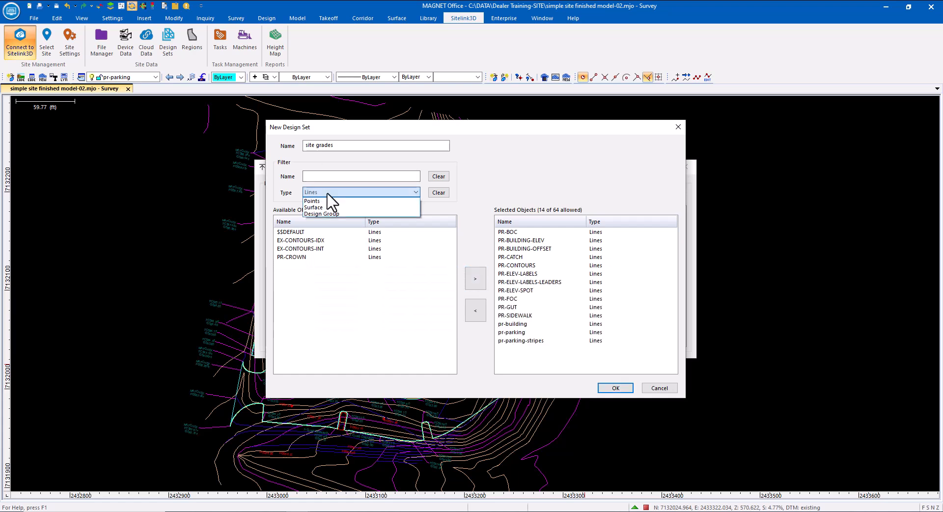
click(321, 207)
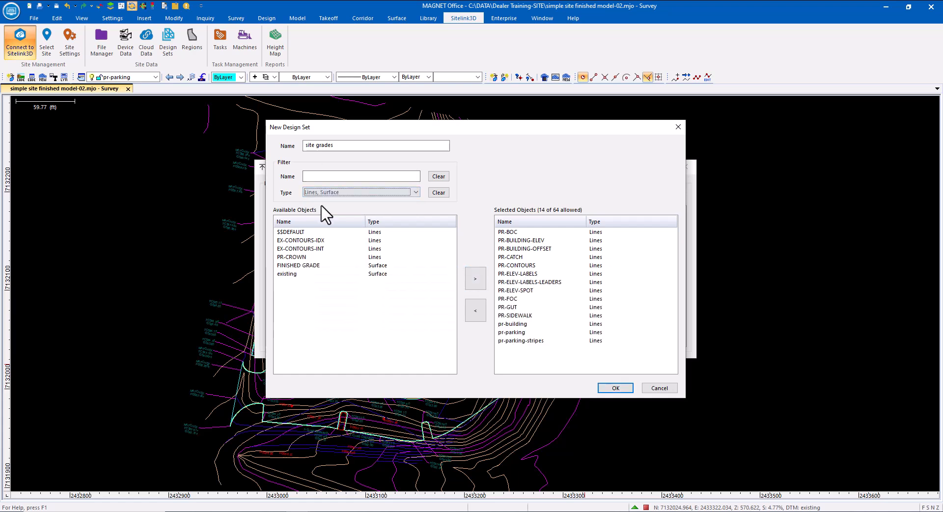
click(300, 266)
click(475, 278)
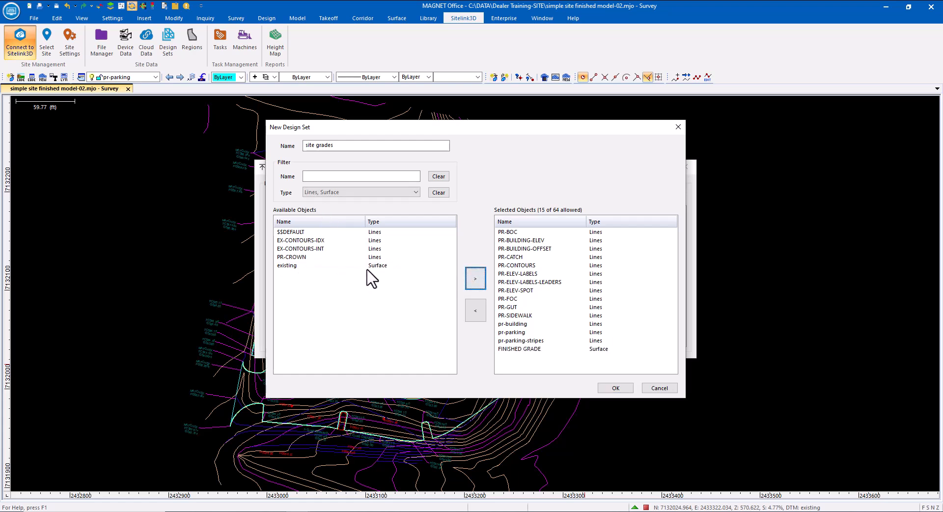
click(609, 386)
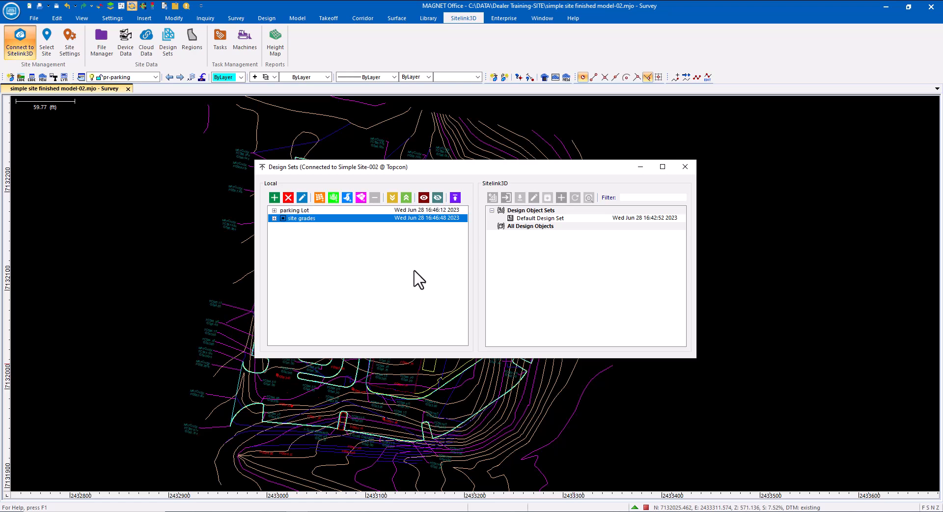
click(455, 197)
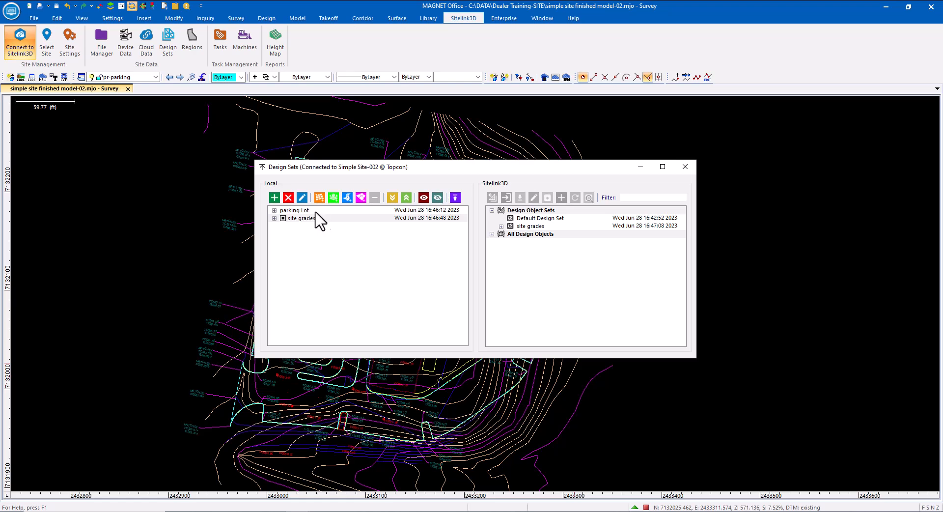
click(274, 210)
click(686, 166)
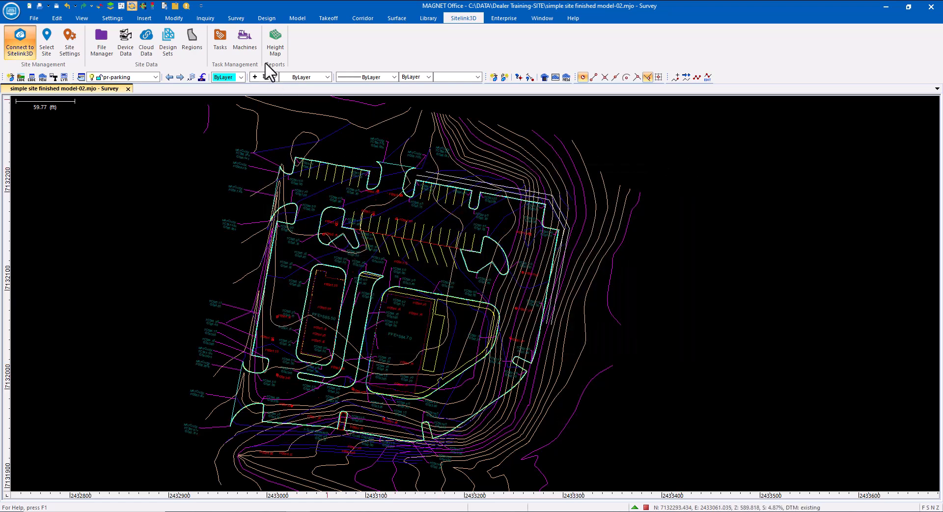
Add a Parking Lot task that uses the parking Lot design set.
click(222, 37)
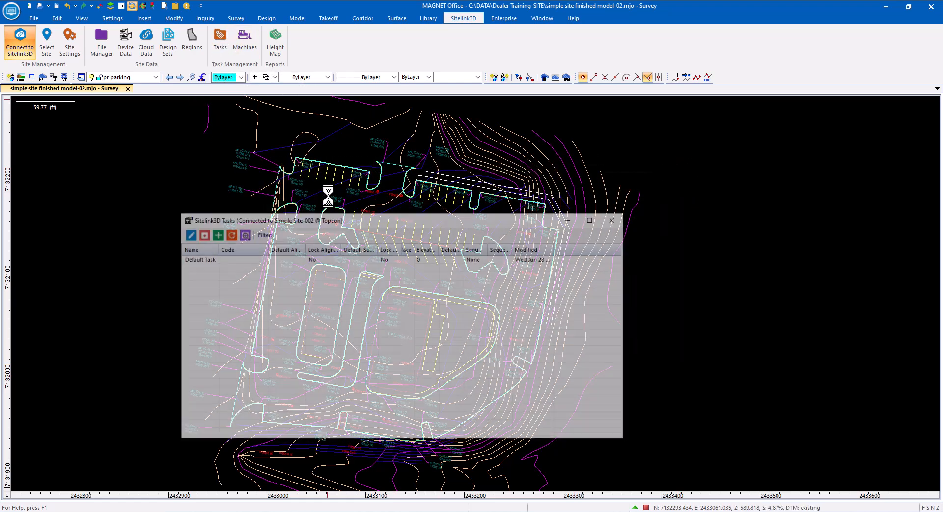
click(215, 234)
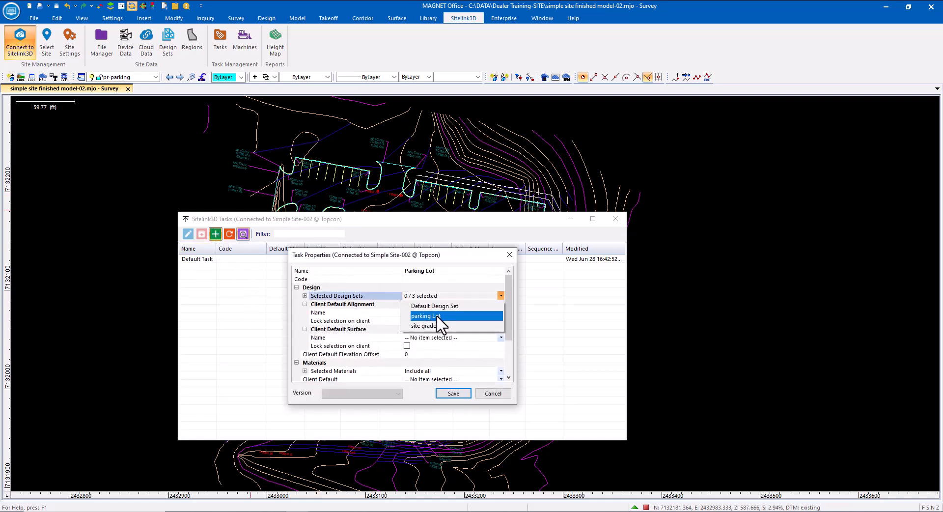
click(436, 315)
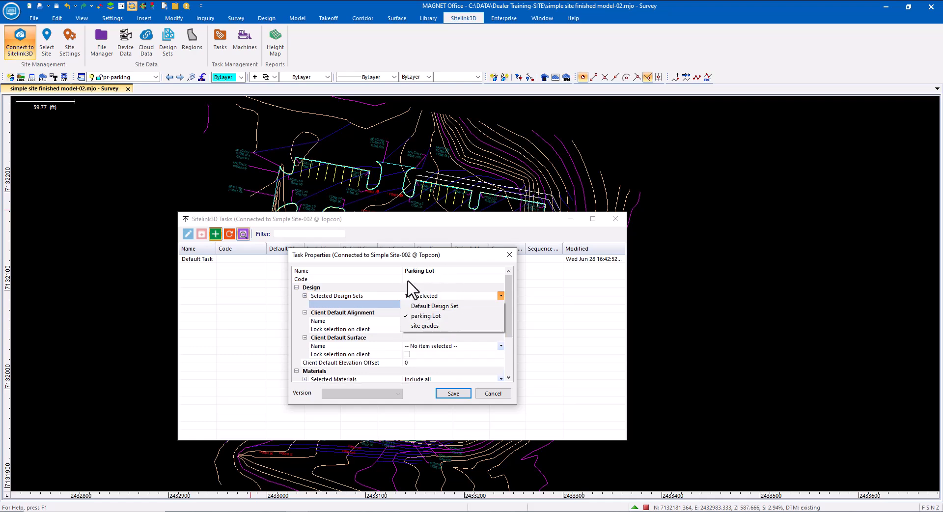
click(450, 396)
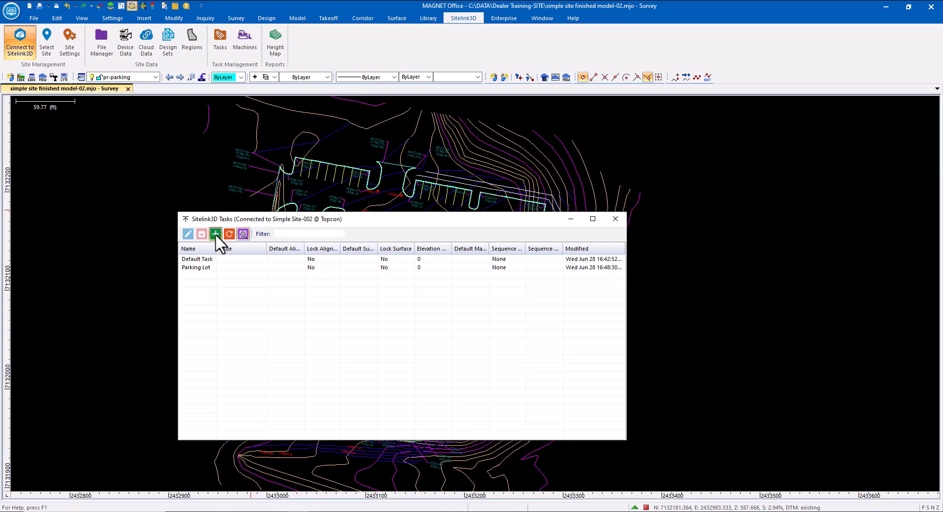
Add a 3D Grades task that uses the site grades design set.
click(215, 233)
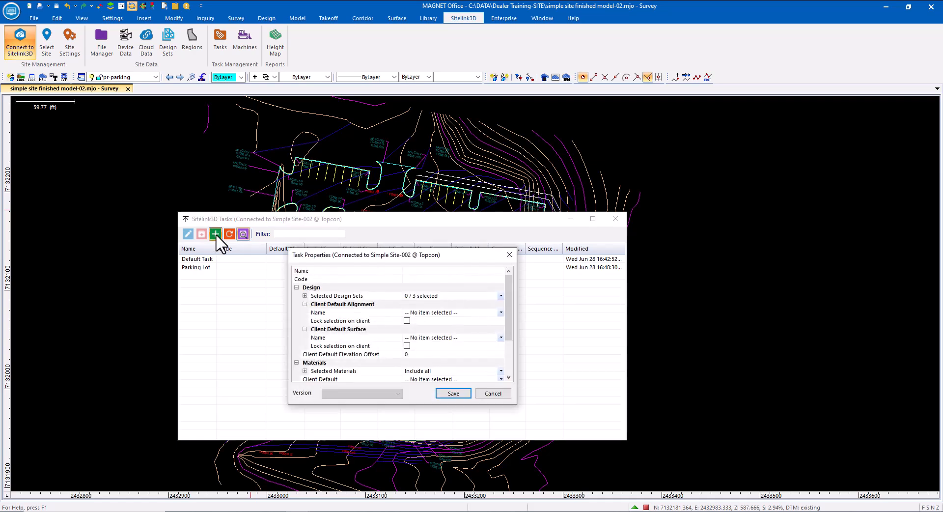
click(500, 296)
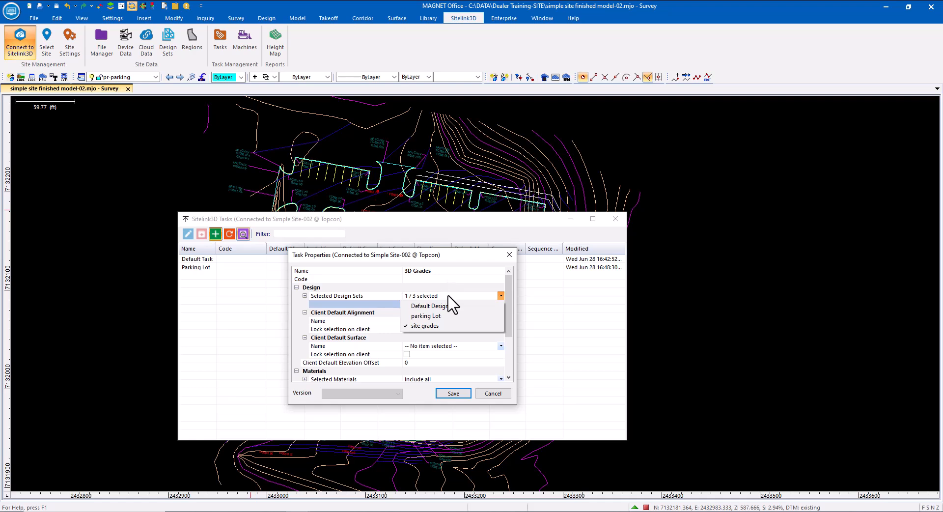
click(453, 393)
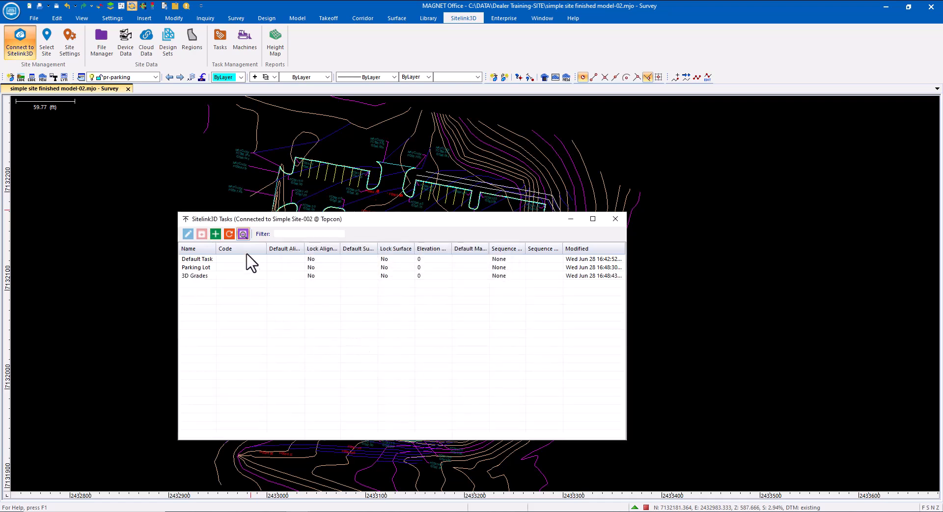
click(615, 218)
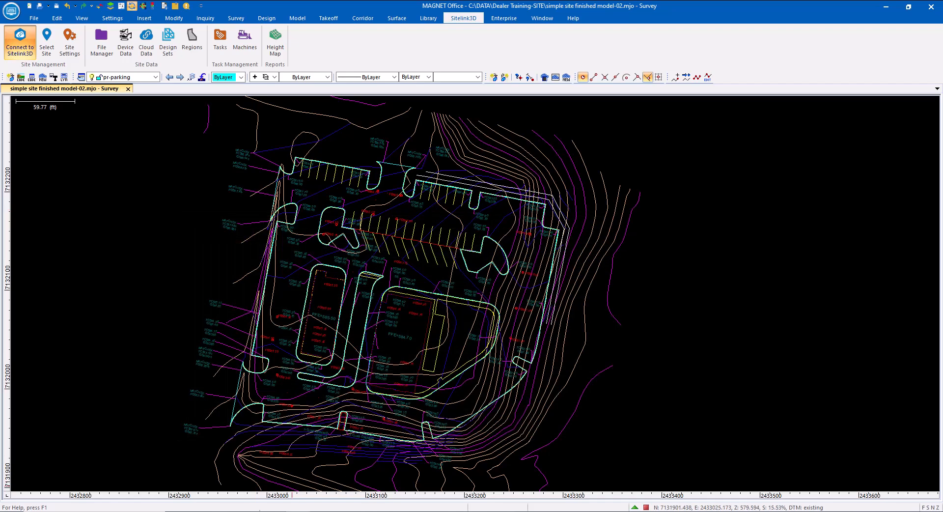
Display the site grades TIN surface on the Sitelink3D map via Map Overlays.
click(251, 511)
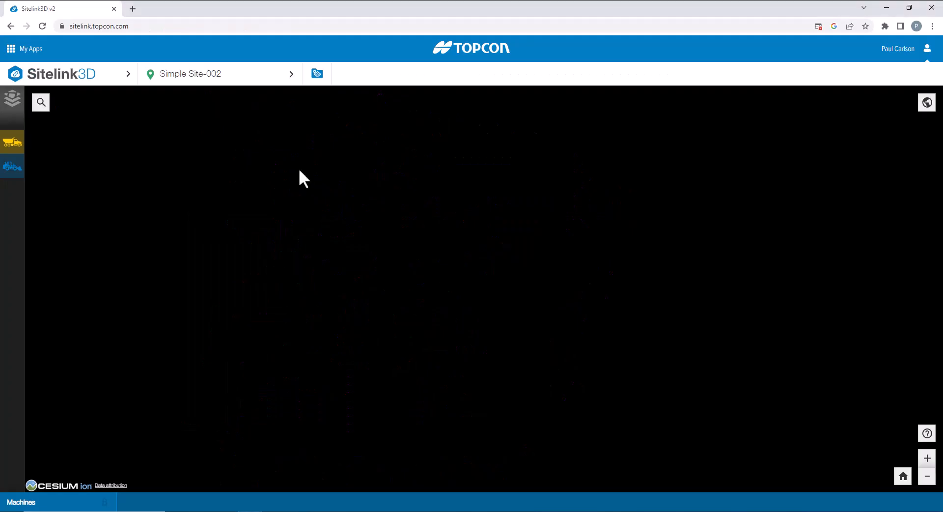
click(7, 98)
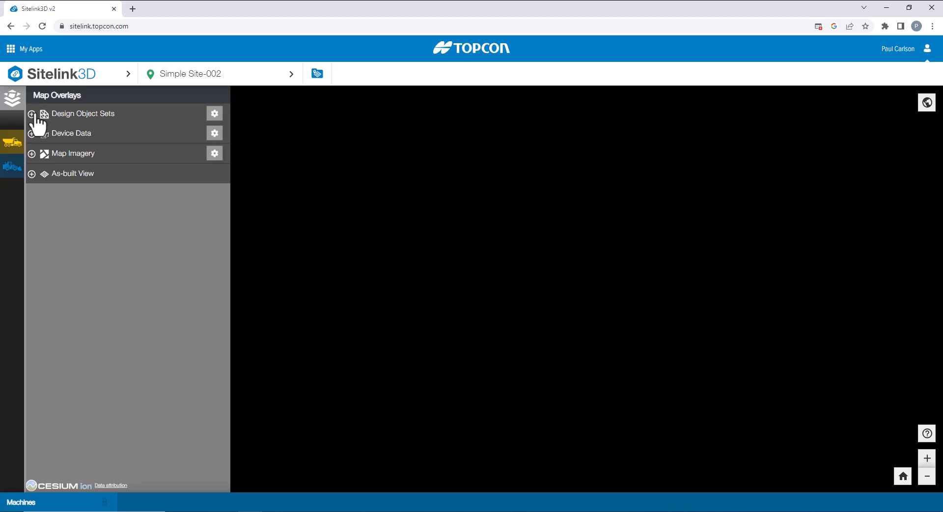
click(32, 114)
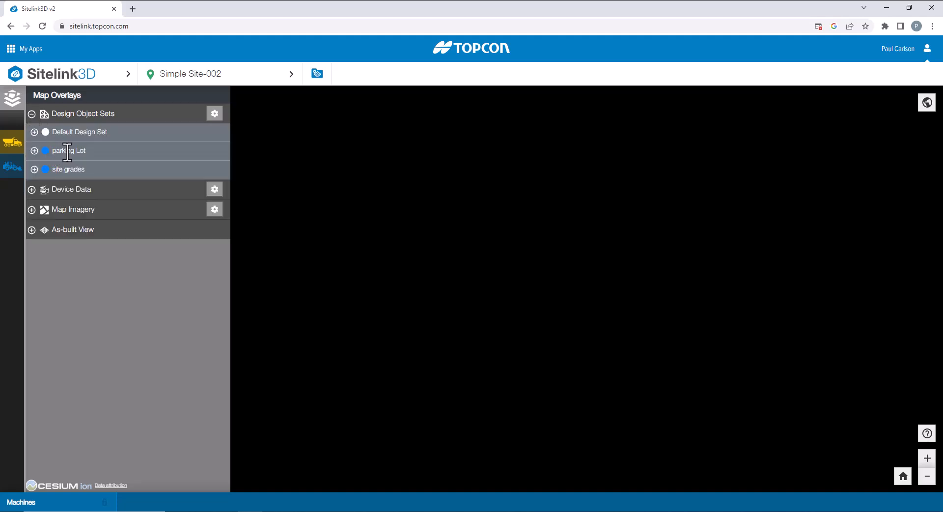
click(34, 151)
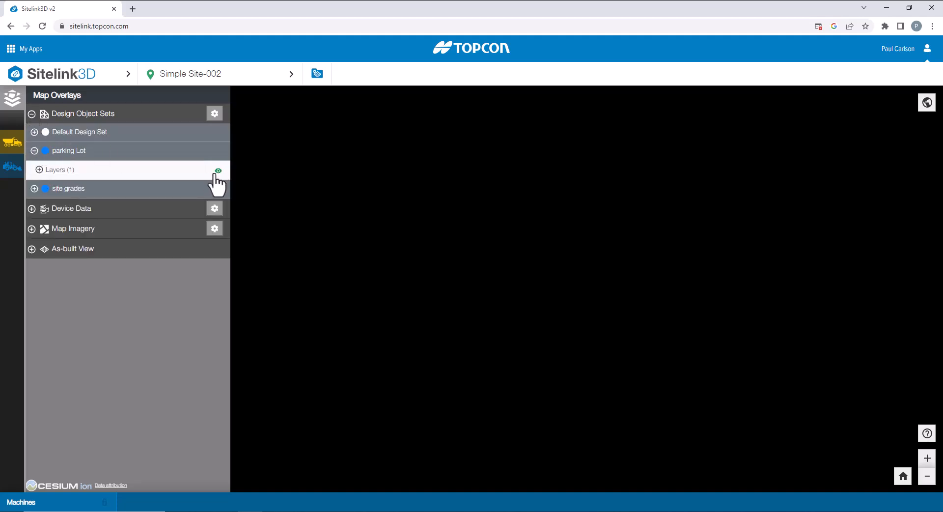
click(226, 188)
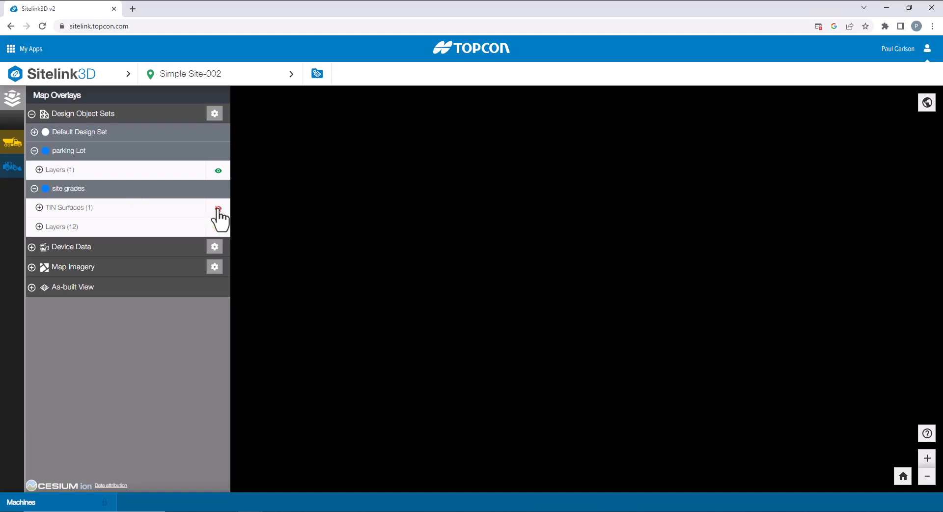
click(218, 208)
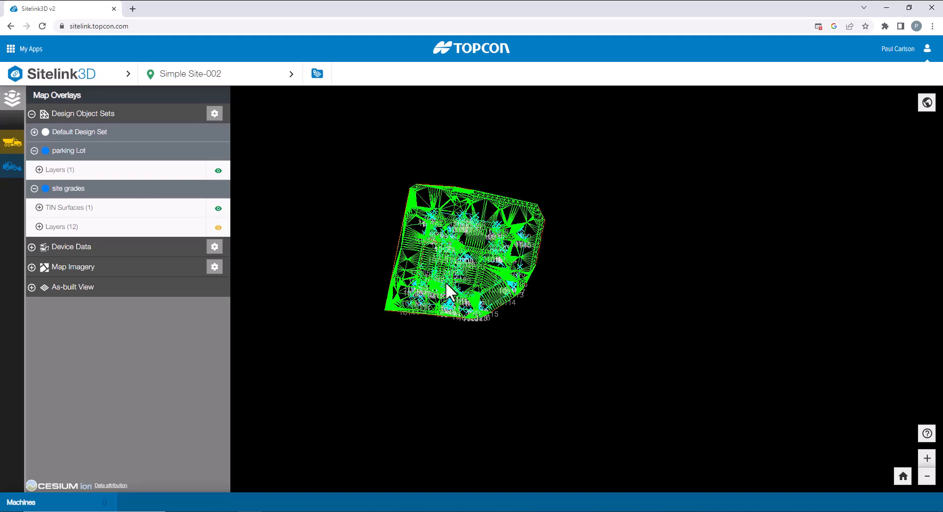
Open Simple Site-002's Site Information and select its Discovery Id for copying.
click(207, 74)
click(194, 248)
mouse_move(456, 222)
mouse_down()
mouse_move(388, 222)
mouse_move(454, 222)
mouse_up()
click(395, 223)
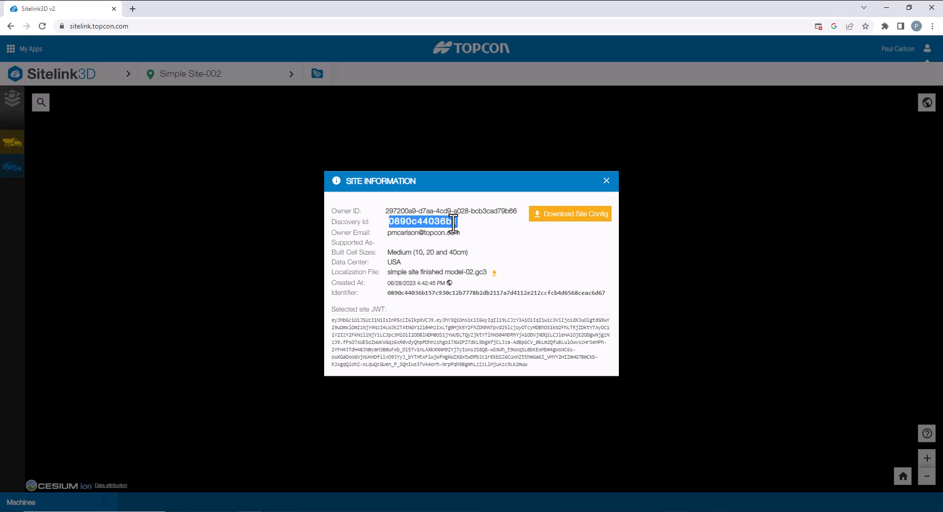
In Pocket3D, add an existing Sitelink3D site by pasting its Site Discovery ID.
click(346, 511)
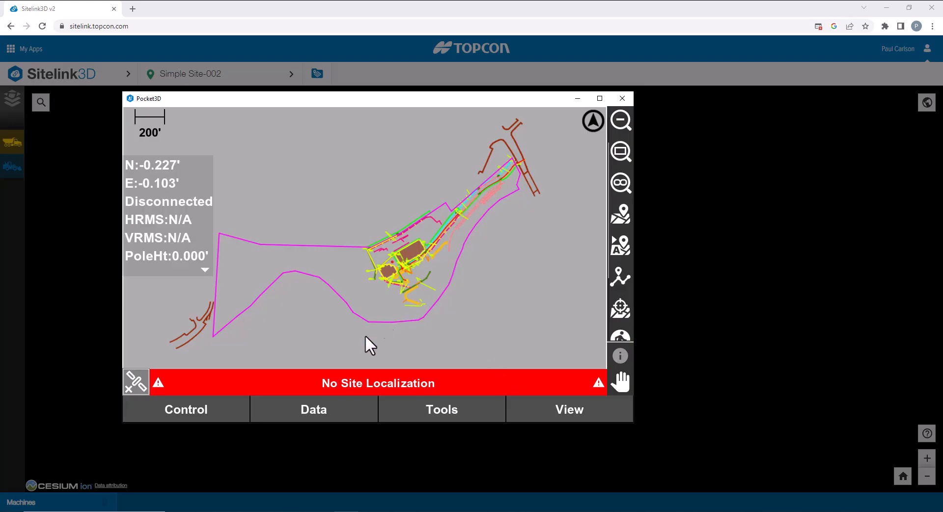
click(335, 408)
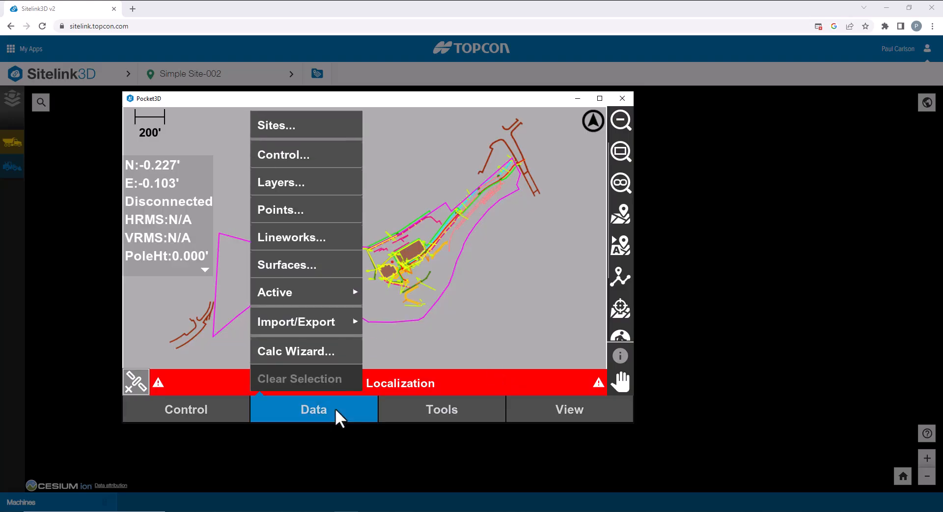
click(295, 124)
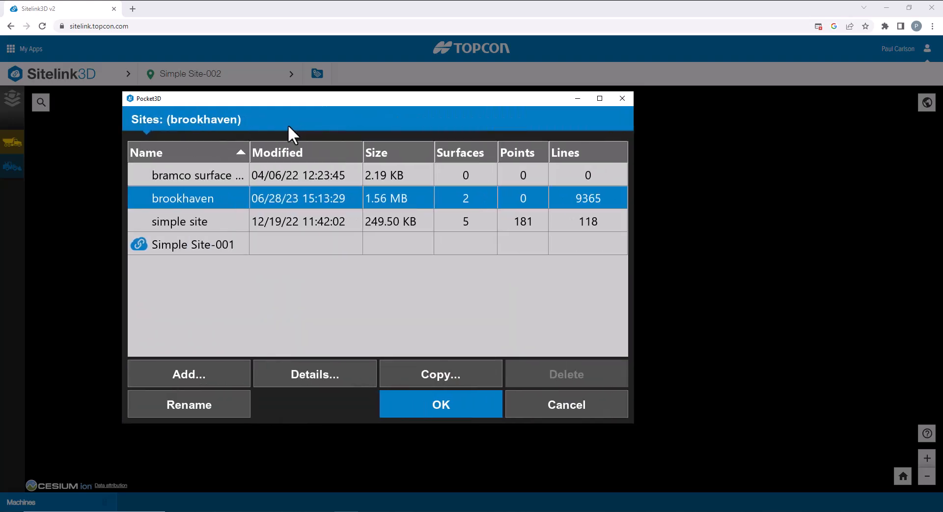
click(217, 373)
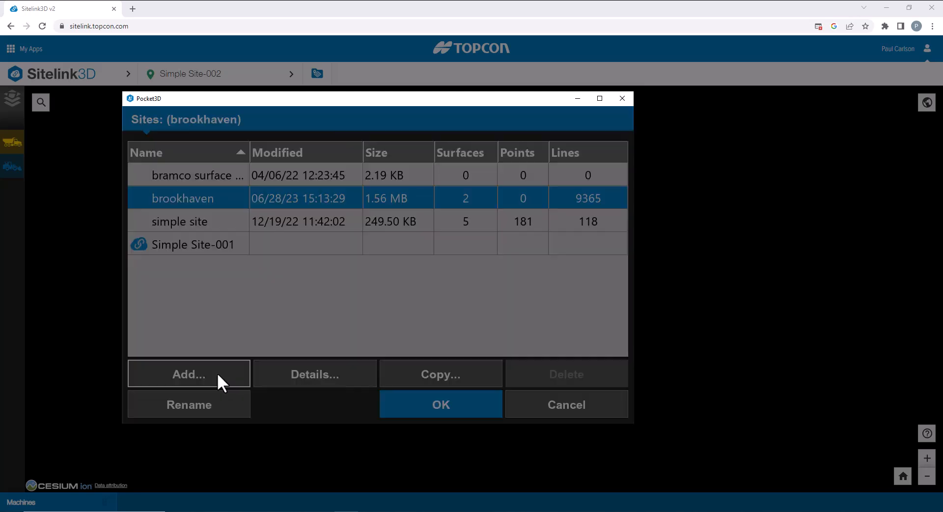
click(188, 194)
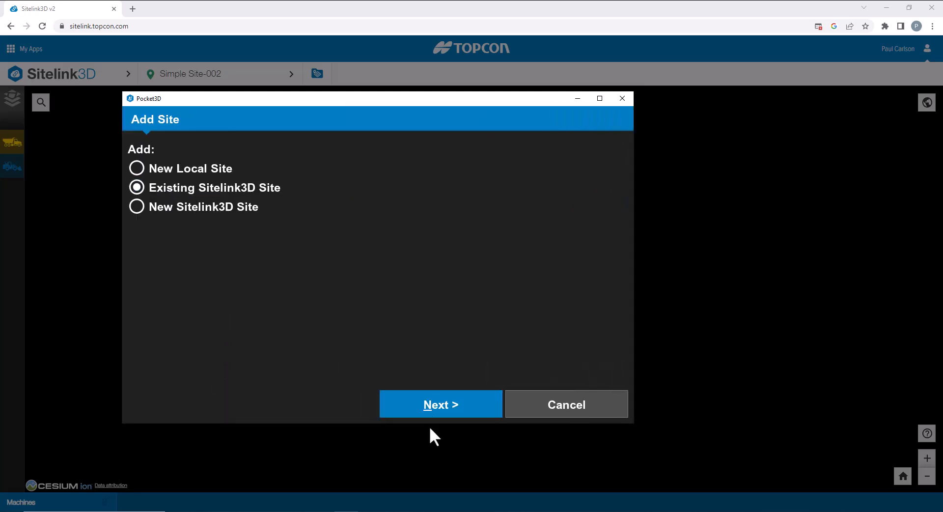
click(437, 405)
click(259, 171)
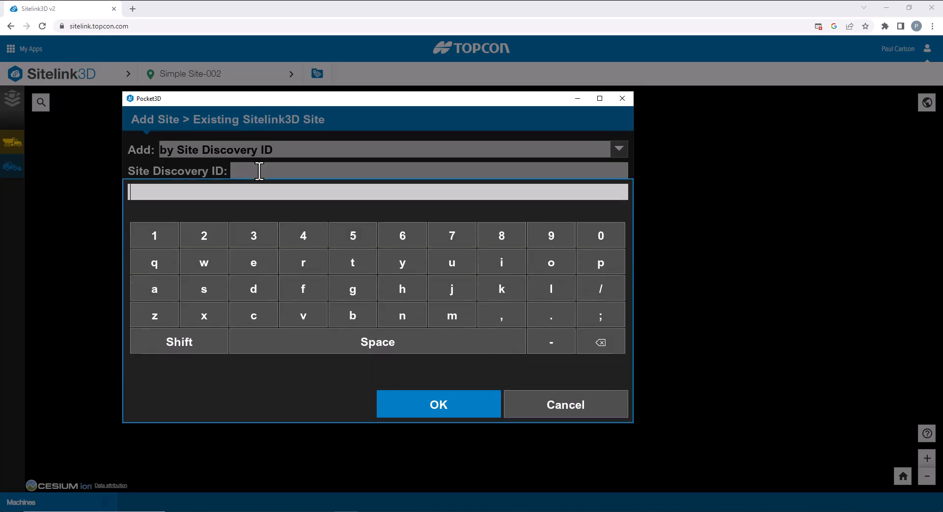
text(0890c44036b1)
click(425, 399)
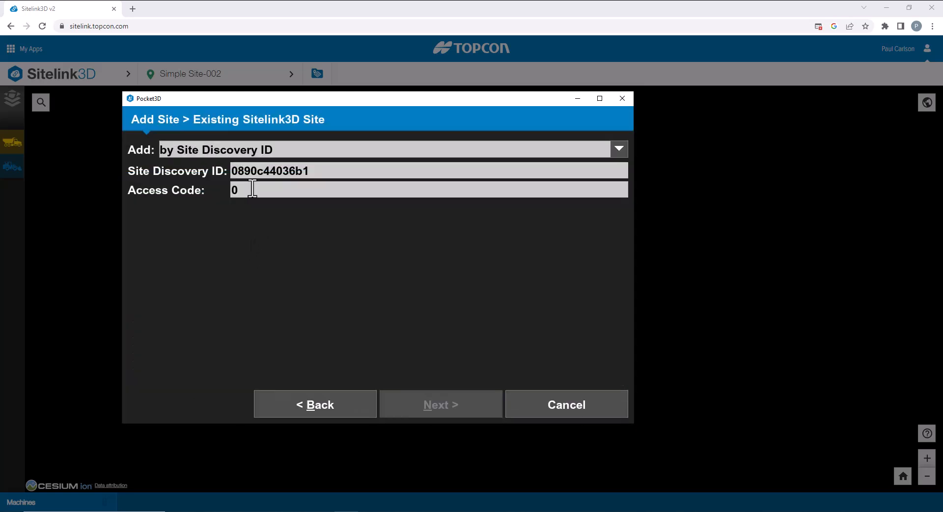
Enter the site access code, finish adding the site, and choose Simple Site-002.
click(252, 188)
text(123456)
click(402, 340)
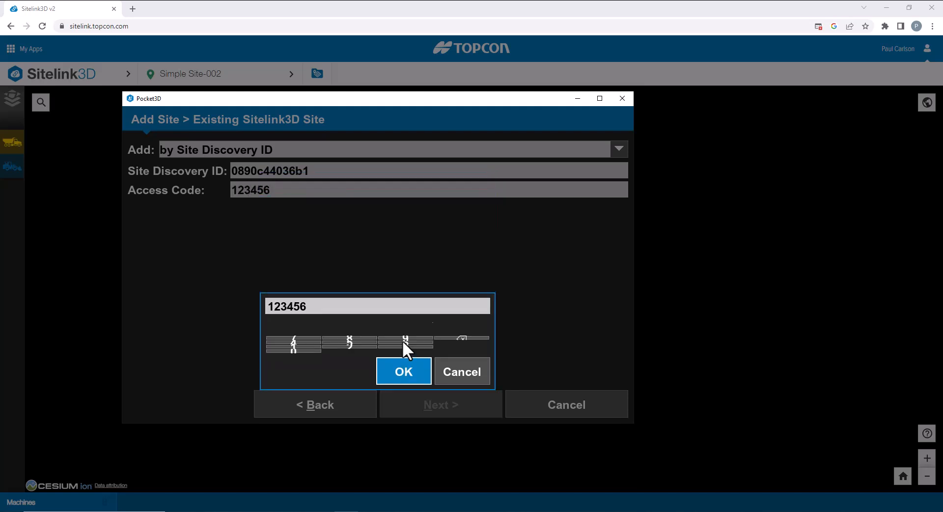
click(451, 403)
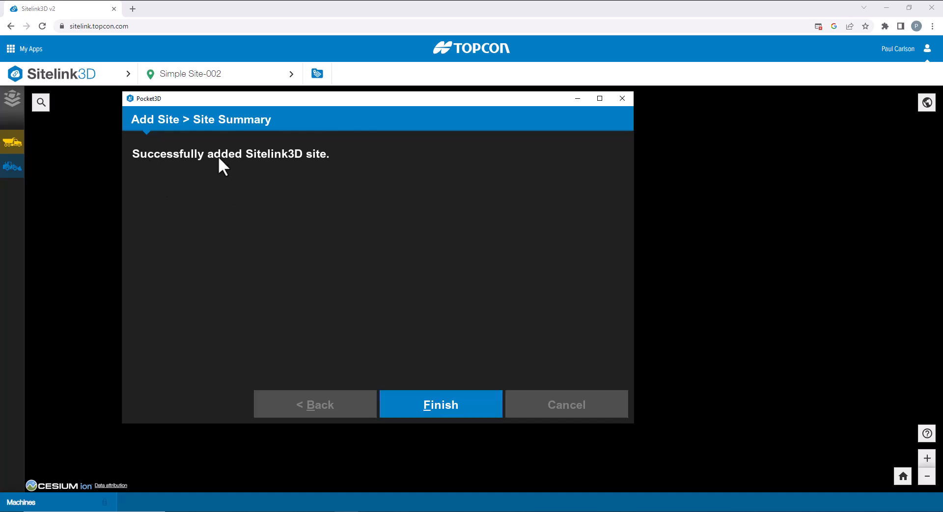
click(434, 400)
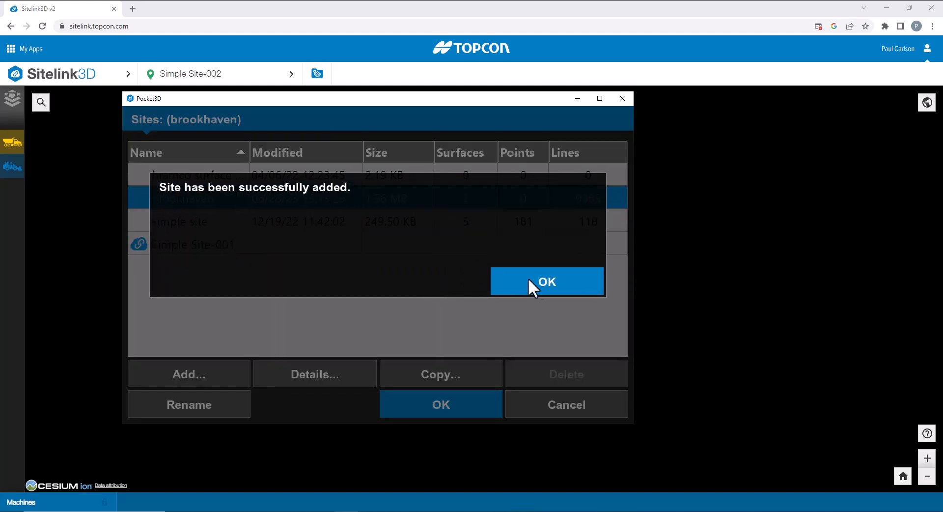
click(541, 282)
click(448, 399)
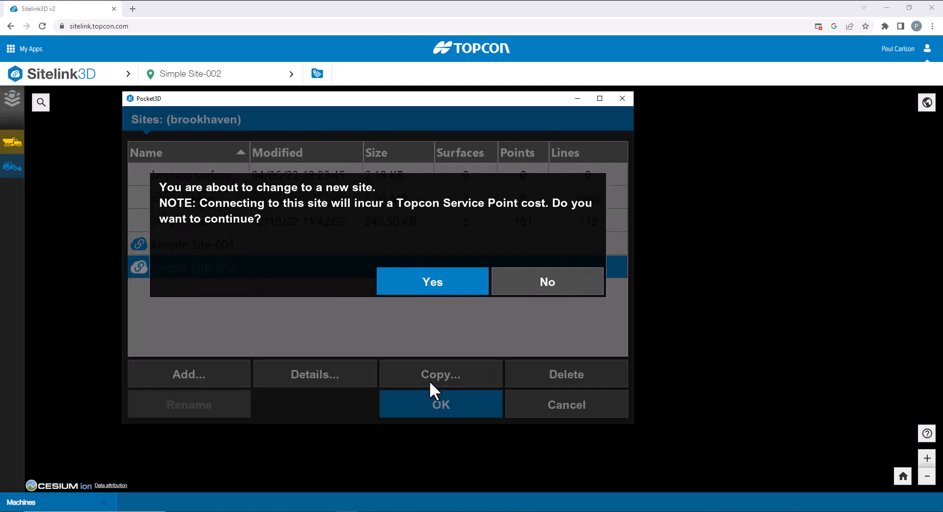
Switch Pocket3D to Simple Site-002 and download the Parking Lot task from the Tasks list.
click(441, 283)
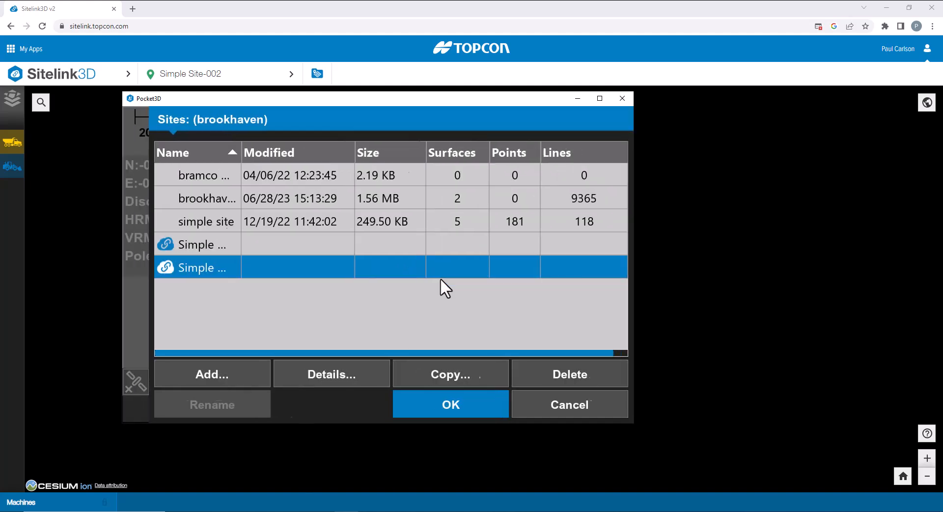
click(326, 415)
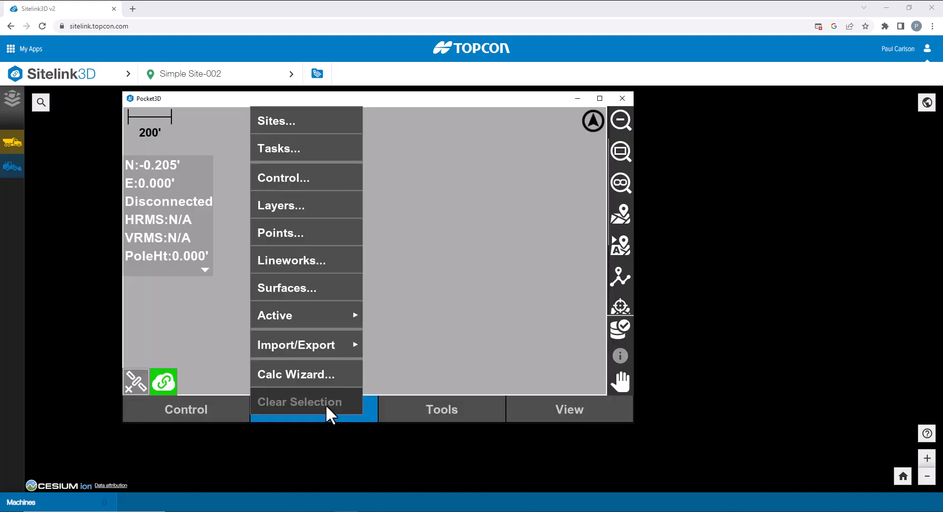
click(307, 148)
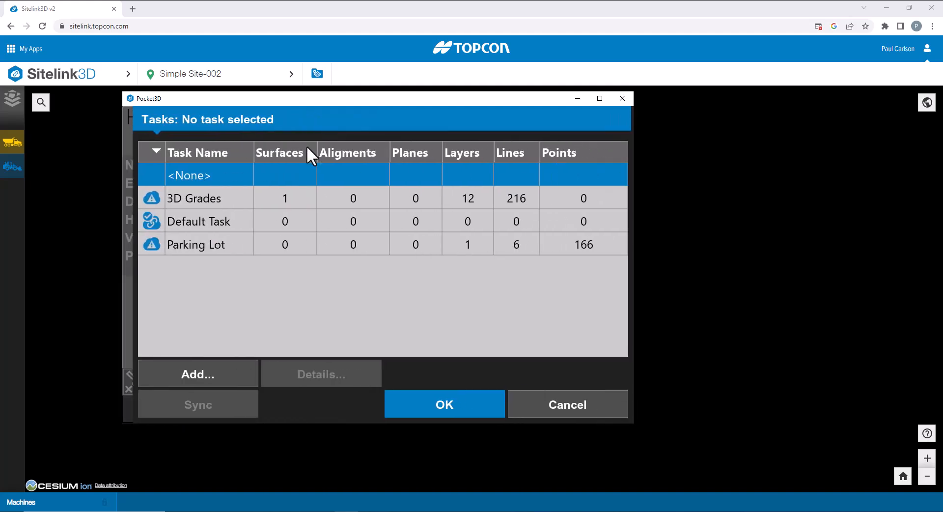
click(185, 243)
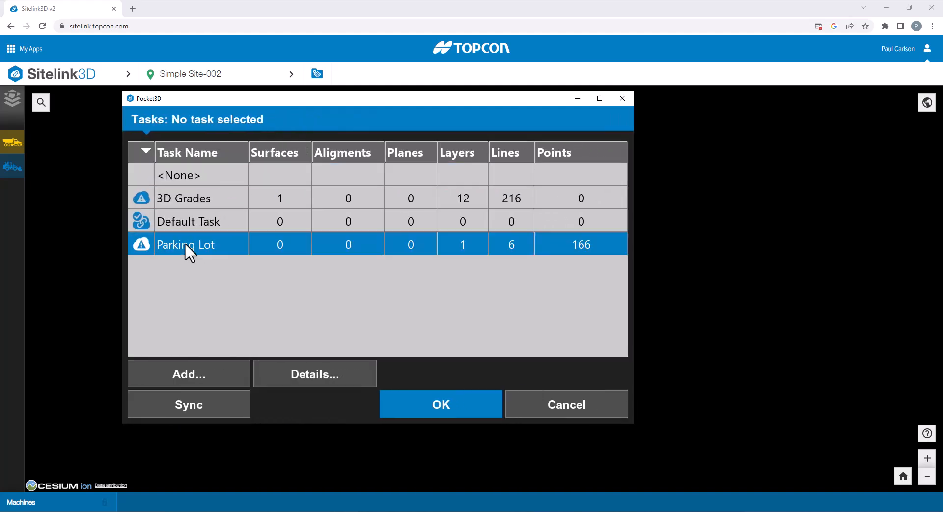
click(424, 406)
click(425, 402)
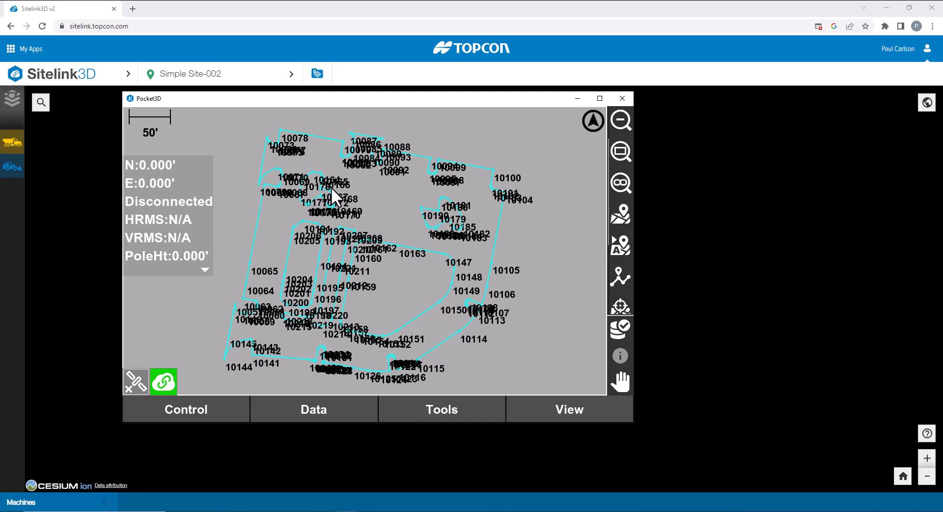
Download the 3D Grades task from the Tasks list and dismiss the completed download summary.
click(326, 417)
click(283, 158)
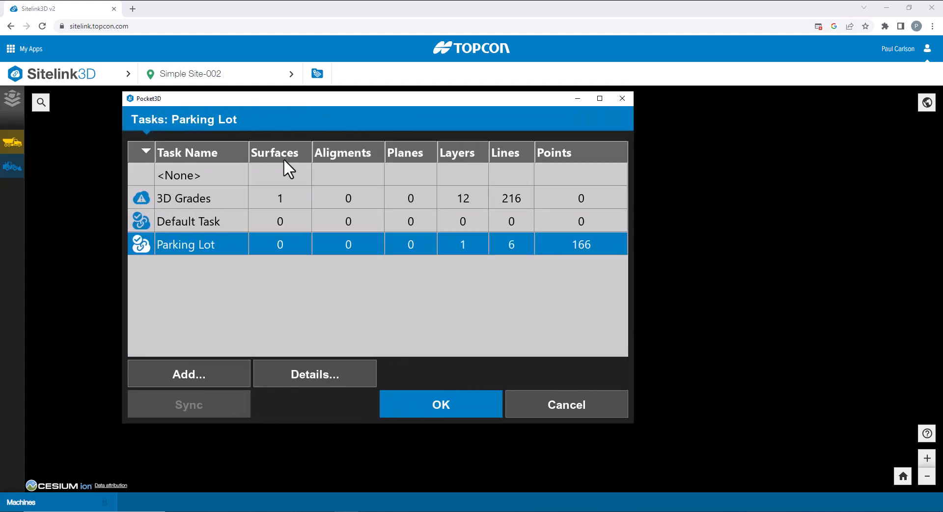
click(187, 199)
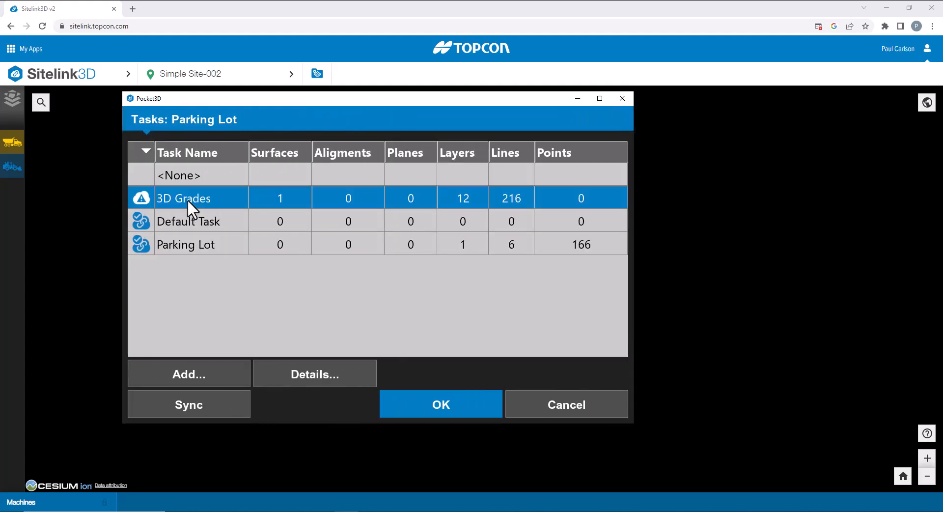
click(429, 409)
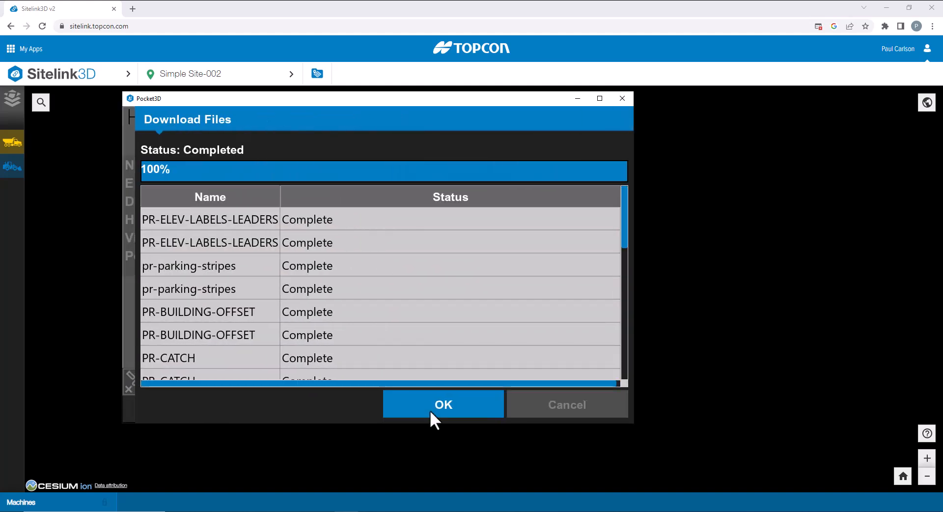
click(429, 409)
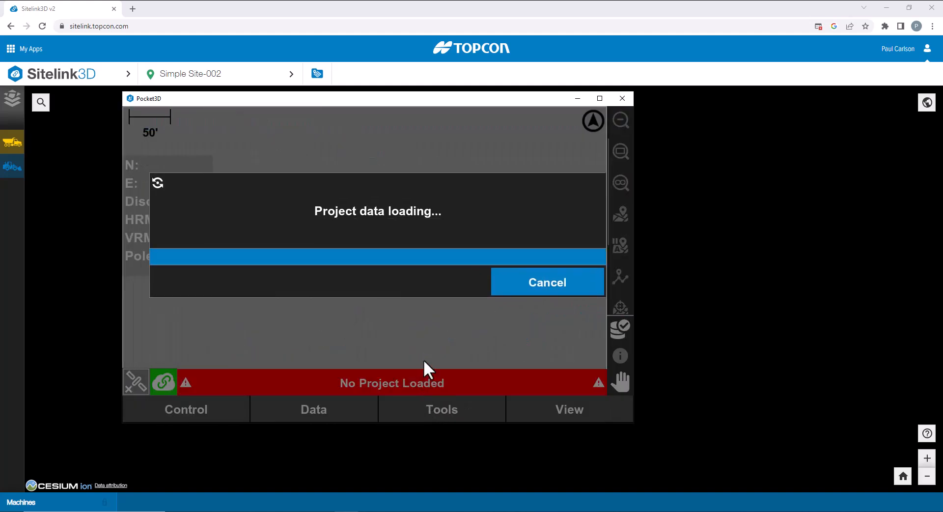